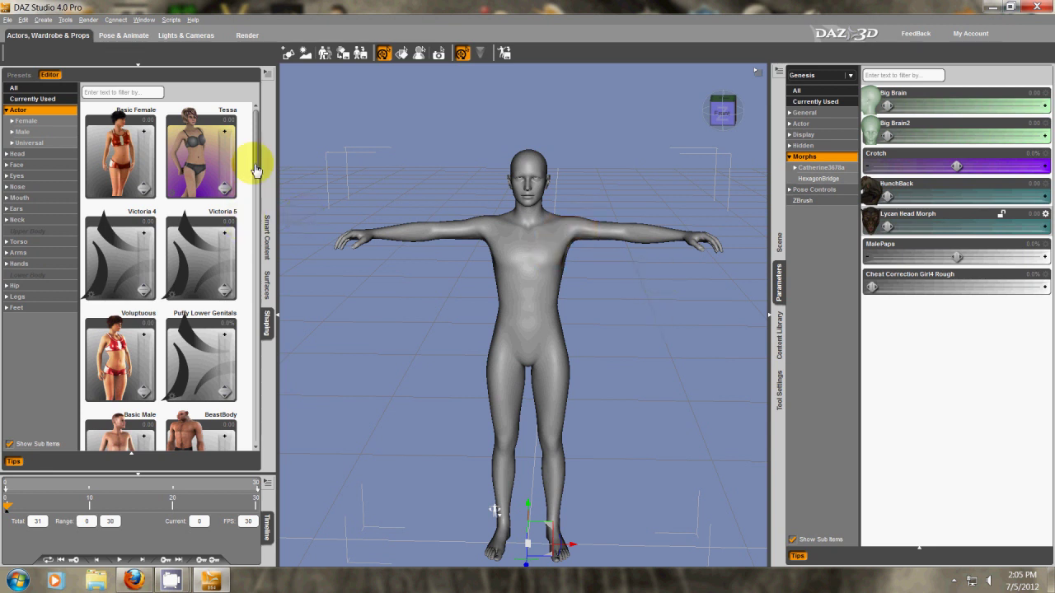
Step: Apply the BeastBody and Fishman shapes to the Genesis figure at 1.00 each
drag(258, 155, 255, 123)
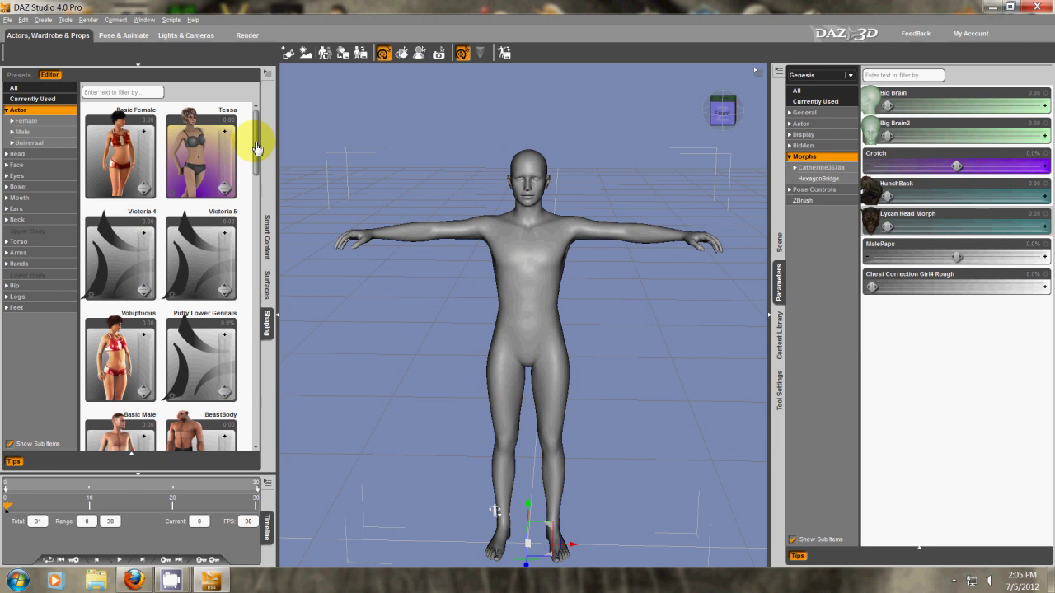
drag(256, 148, 130, 63)
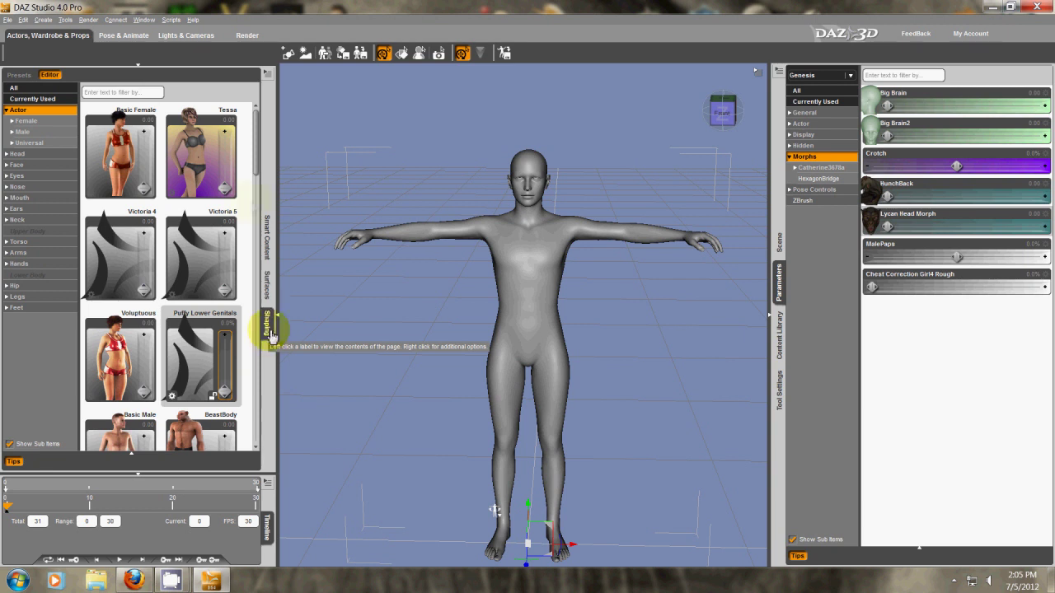
mouse_move(257, 167)
mouse_down()
mouse_move(255, 220)
mouse_move(257, 179)
mouse_up()
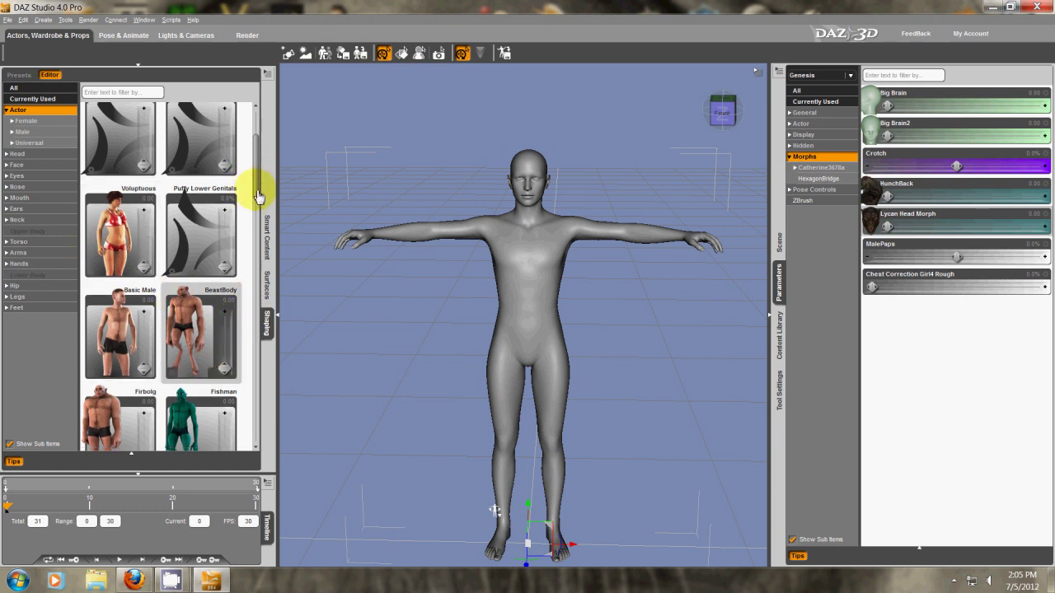
scroll(247, 222, down, 1)
drag(224, 278, 226, 200)
scroll(226, 189, up, 1)
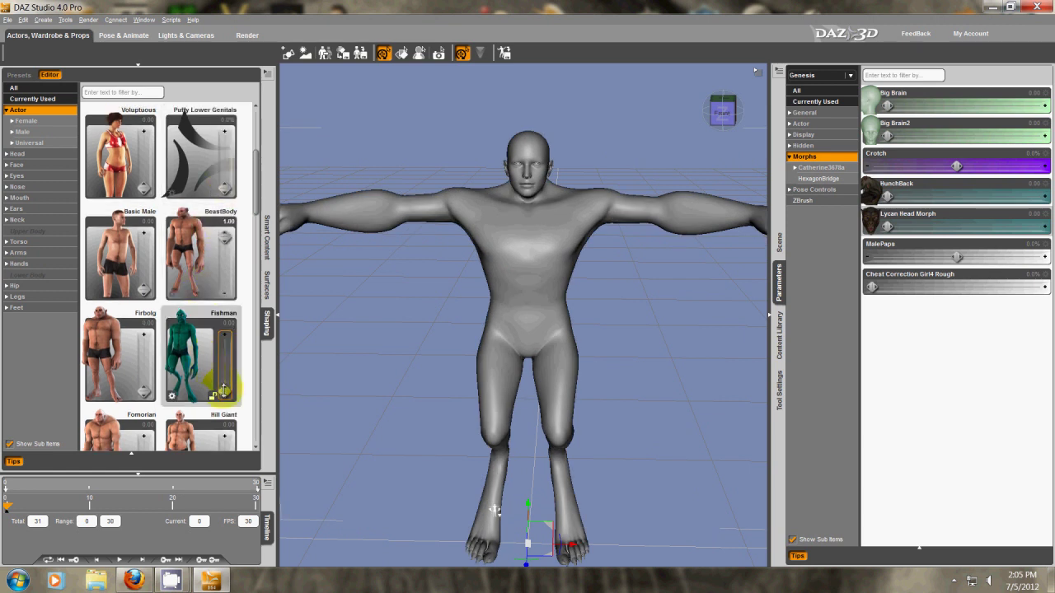
drag(223, 371, 224, 336)
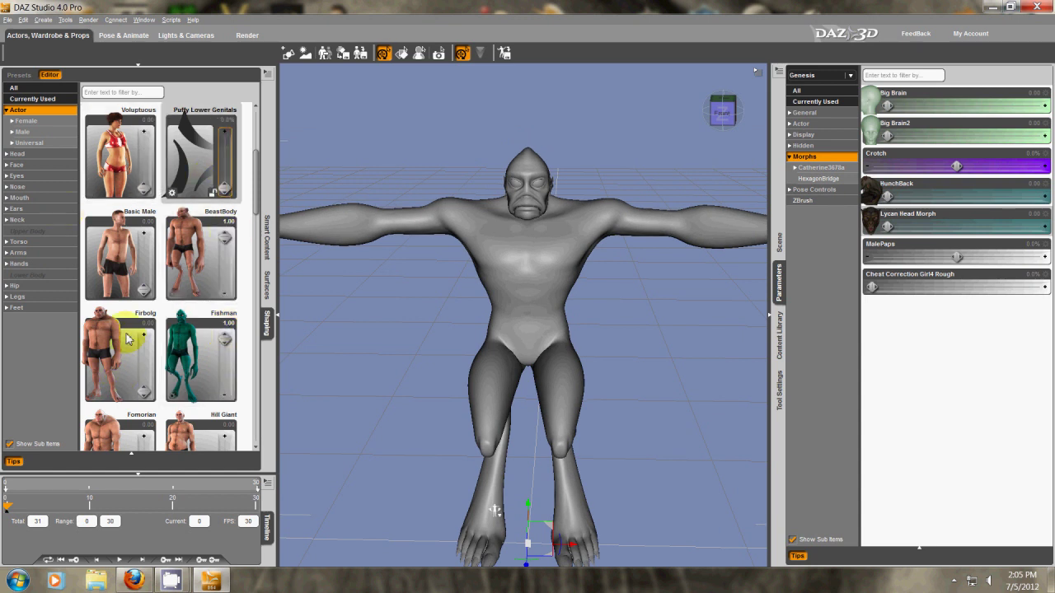
click(258, 179)
mouse_move(258, 180)
mouse_down()
mouse_move(254, 207)
mouse_move(260, 159)
mouse_up()
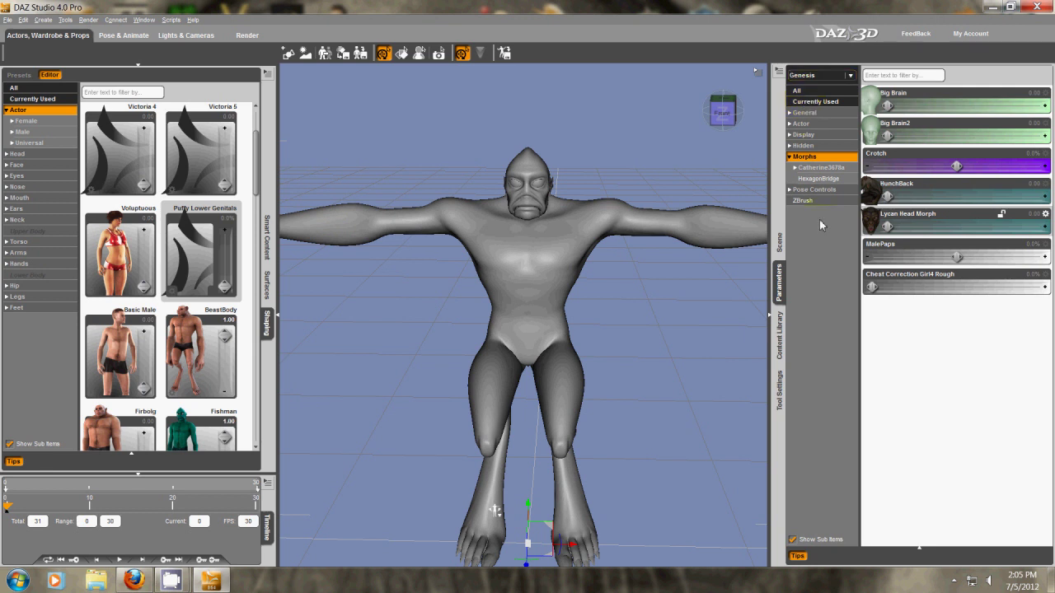
click(795, 157)
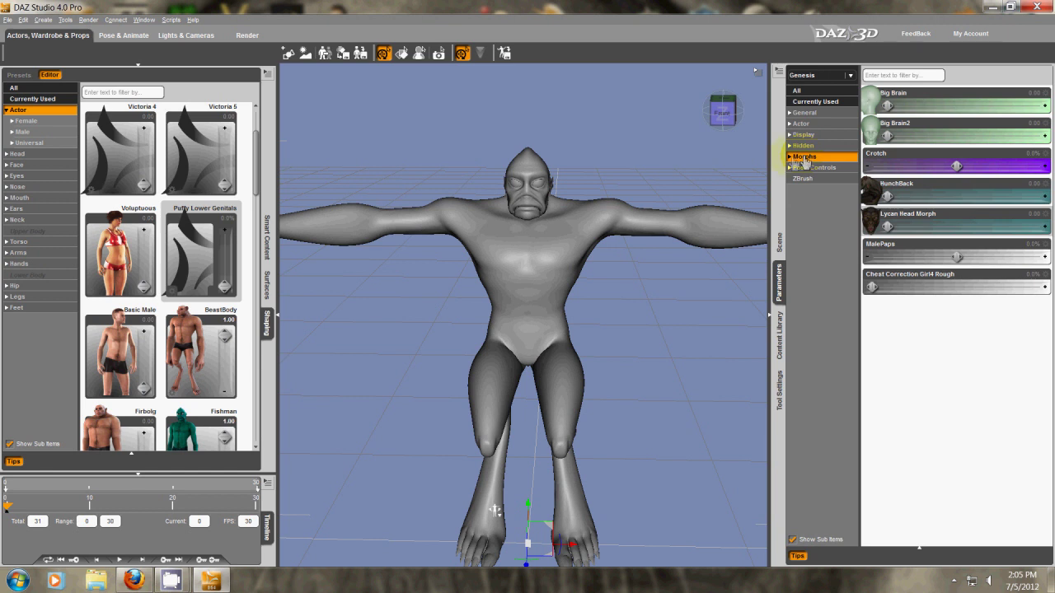
click(795, 158)
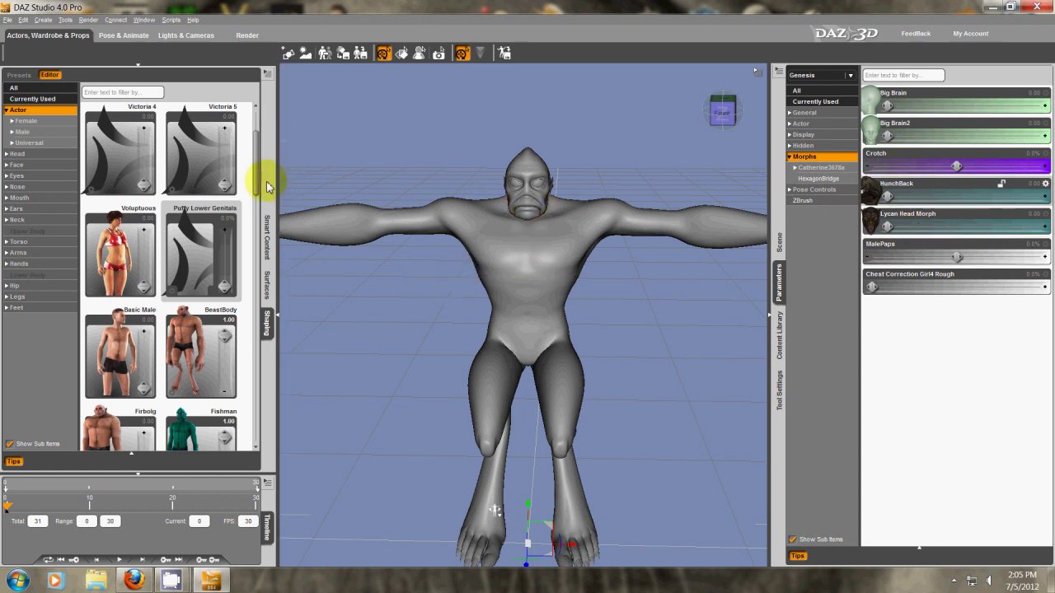
Step: Reset the BeastBody and Fishman shapes to 0.00 on the Genesis figure
drag(258, 181, 254, 147)
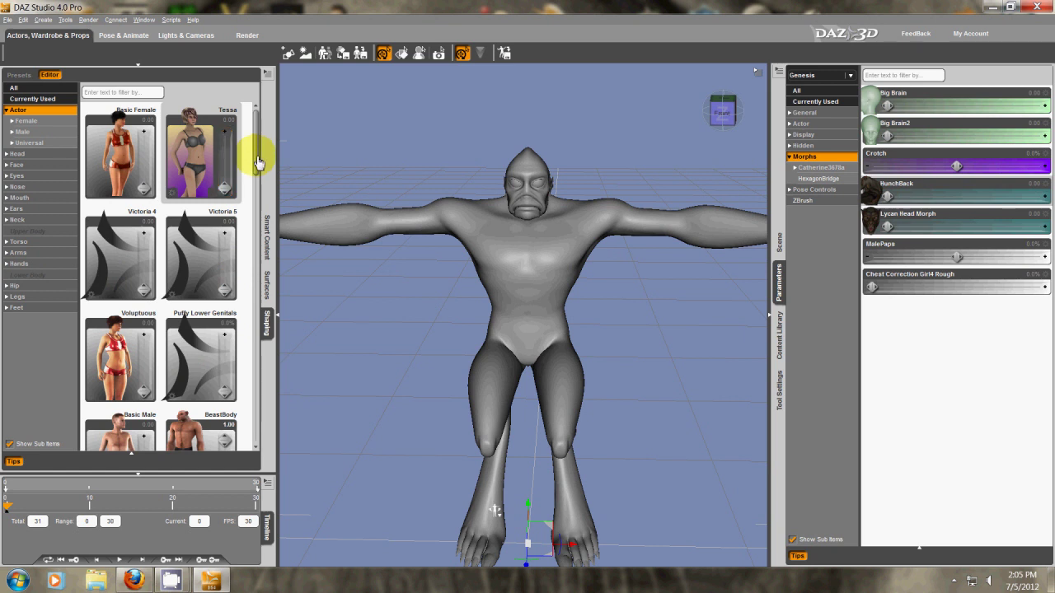
scroll(258, 181, down, 3)
drag(226, 206, 223, 266)
click(223, 266)
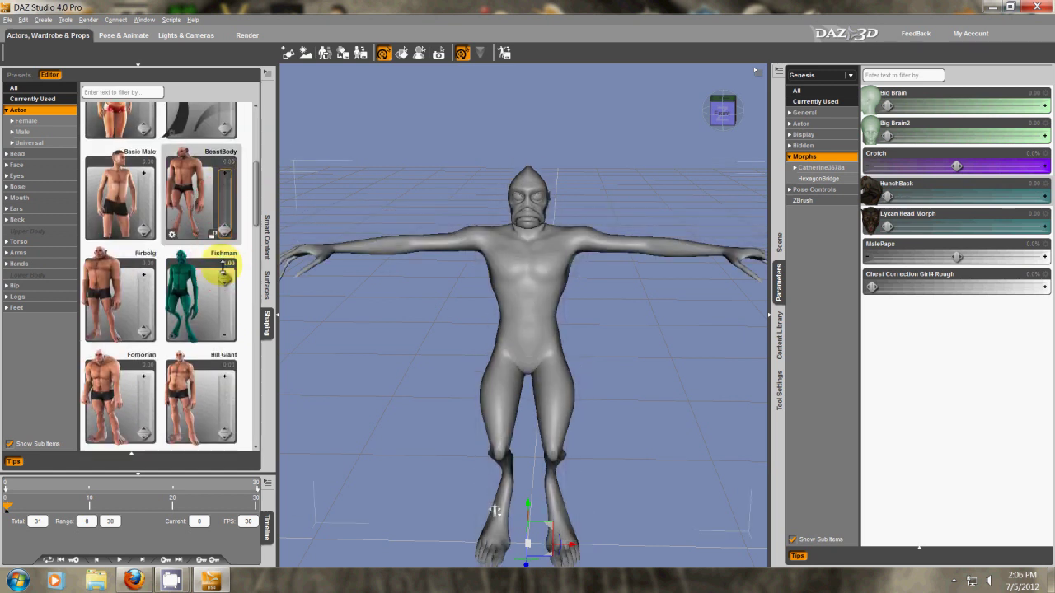
click(206, 416)
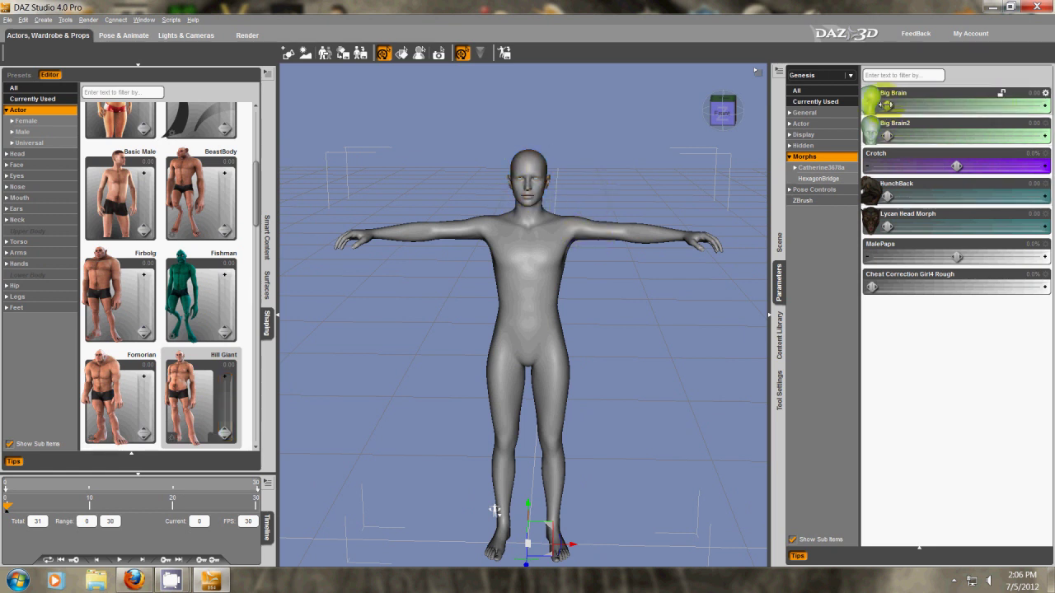
Step: Frame the figure's head in the view and select the whole Genesis figure in the Pose & Animate workspace
click(530, 171)
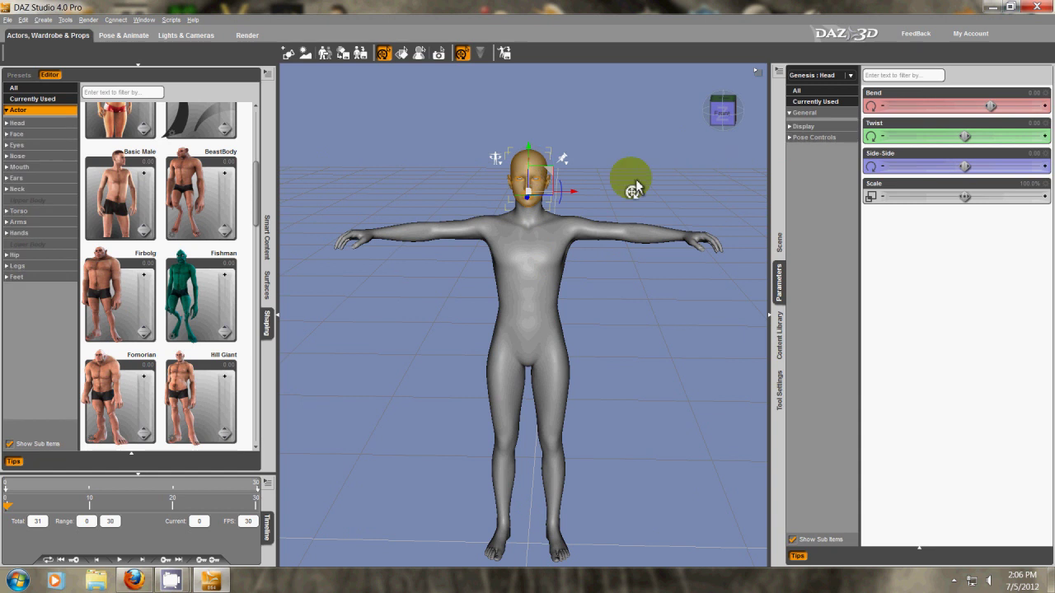
click(758, 134)
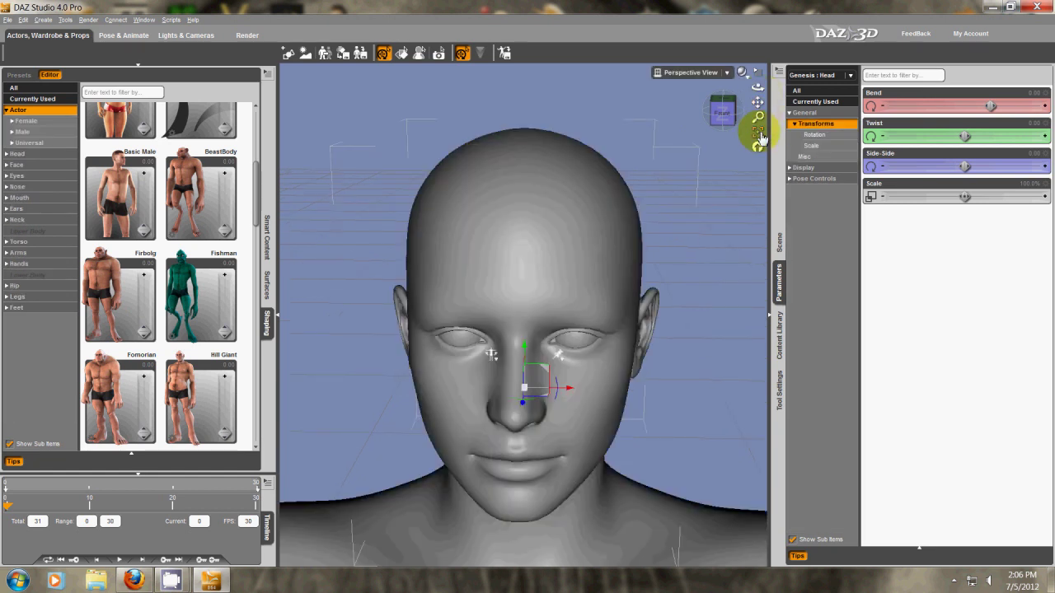
click(778, 243)
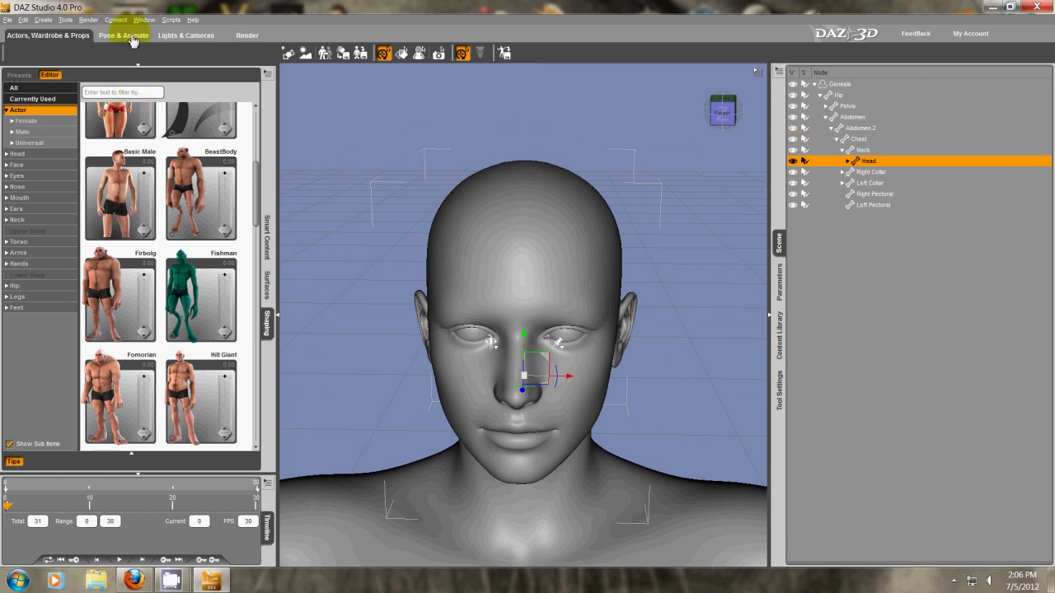
click(126, 36)
click(58, 66)
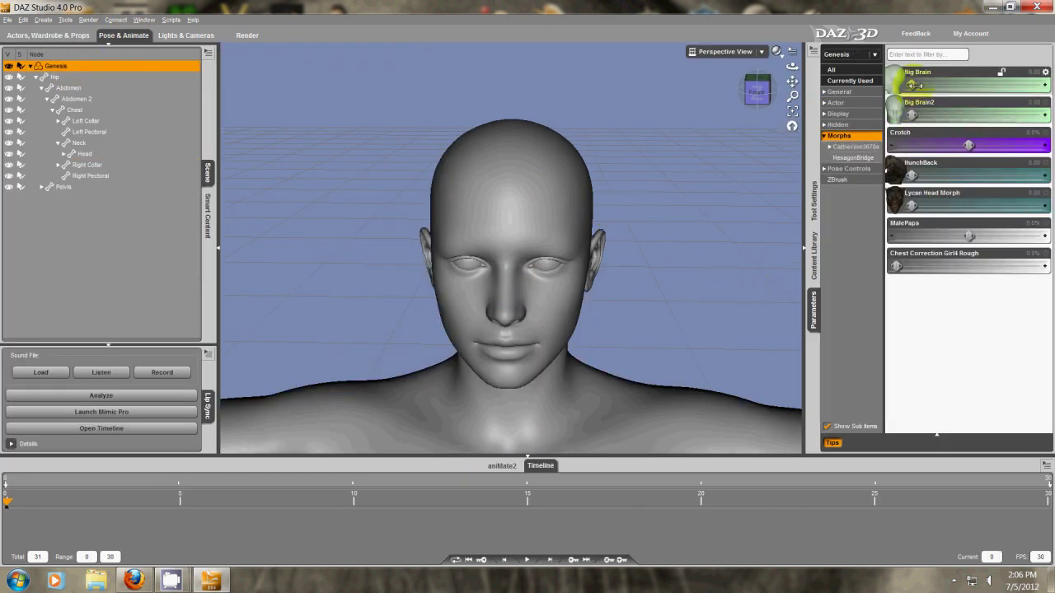
Step: Set the Genesis figure's Big Brain morph to 1.00 and its Big Brain2 morph to 2.00
drag(1014, 90, 1043, 90)
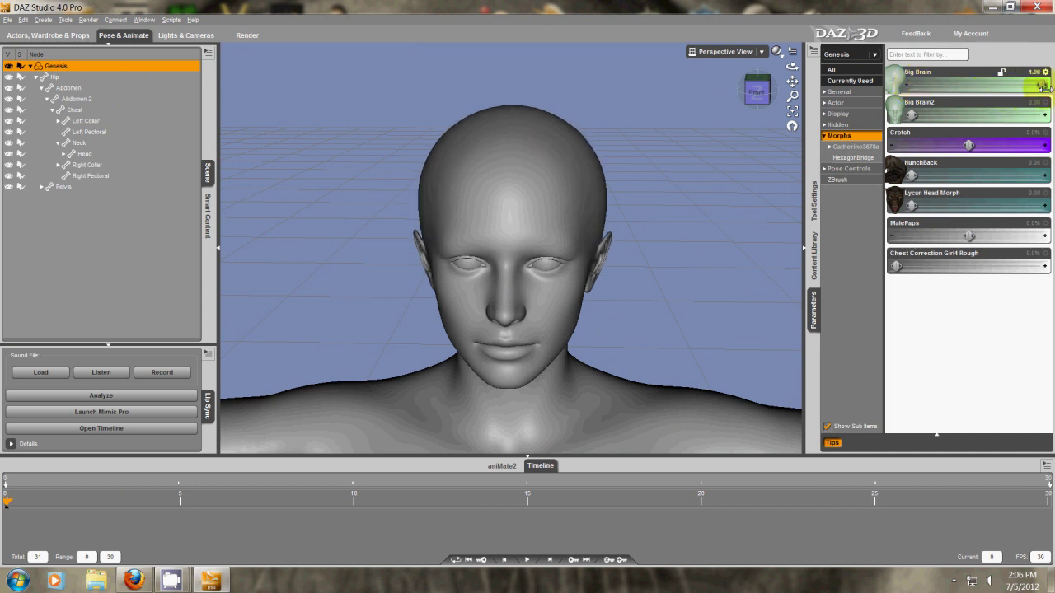
click(917, 117)
drag(916, 117, 1050, 137)
scroll(635, 272, down, 3)
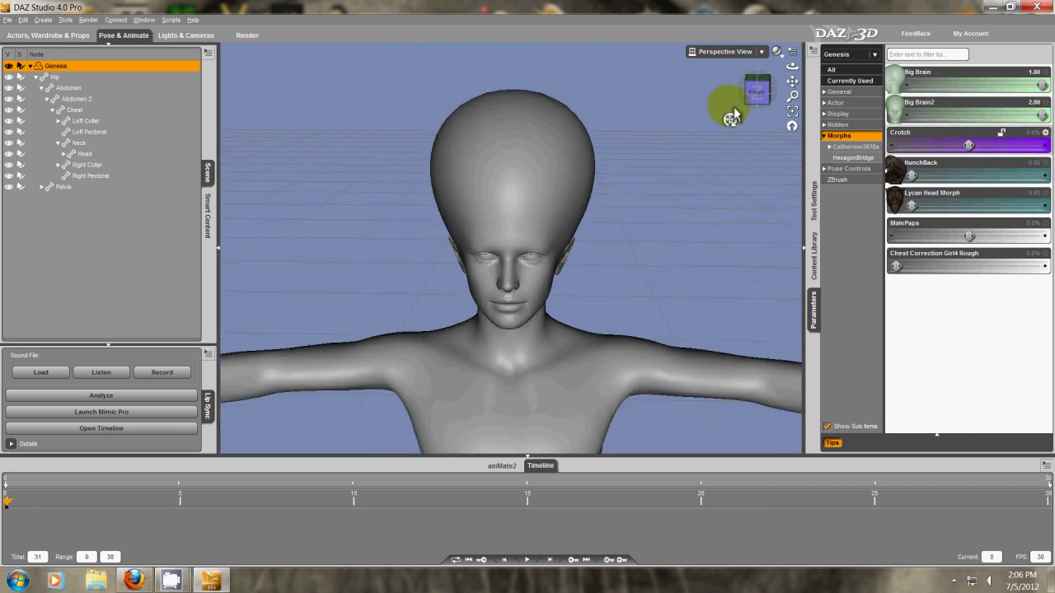
Step: Return the Big Brain2 and Big Brain morphs to 0.00
middle_drag(529, 283, 527, 275)
drag(1025, 115, 890, 114)
drag(1041, 85, 909, 86)
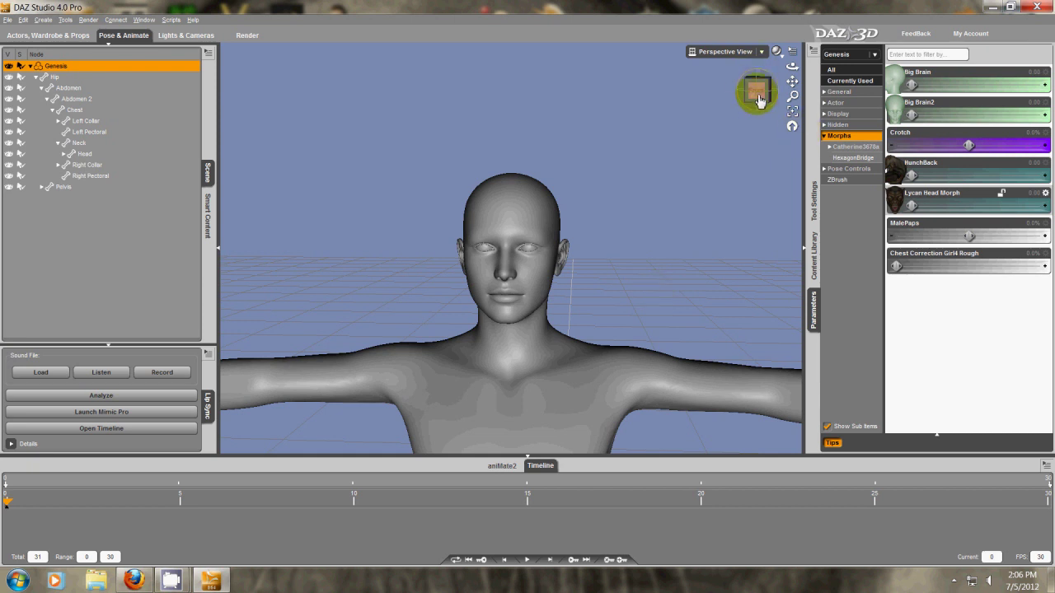
mouse_move(759, 97)
mouse_down()
mouse_move(528, 302)
mouse_move(552, 255)
mouse_move(518, 282)
mouse_up()
Step: Apply the MS-Lycan shape to the Genesis figure at 100% in the Actors, Wardrobe & Props workspace
click(48, 36)
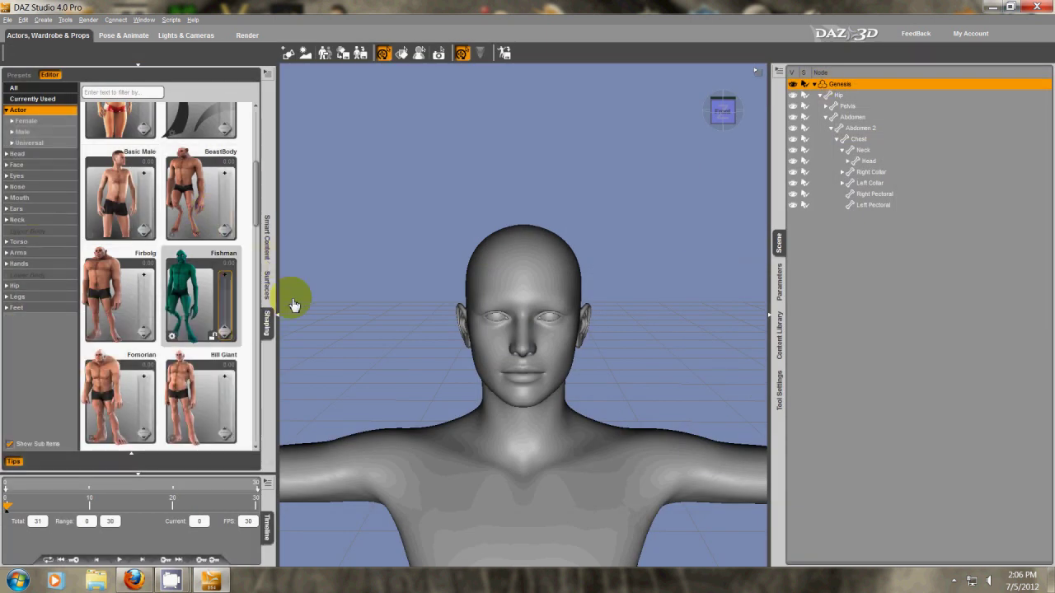
drag(257, 191, 254, 281)
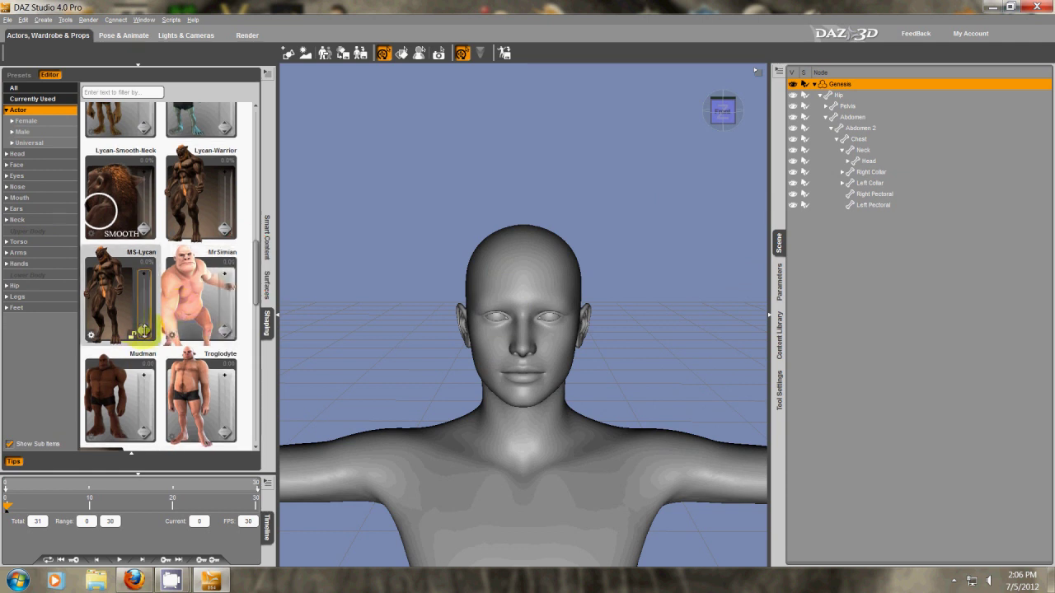
drag(144, 331, 146, 262)
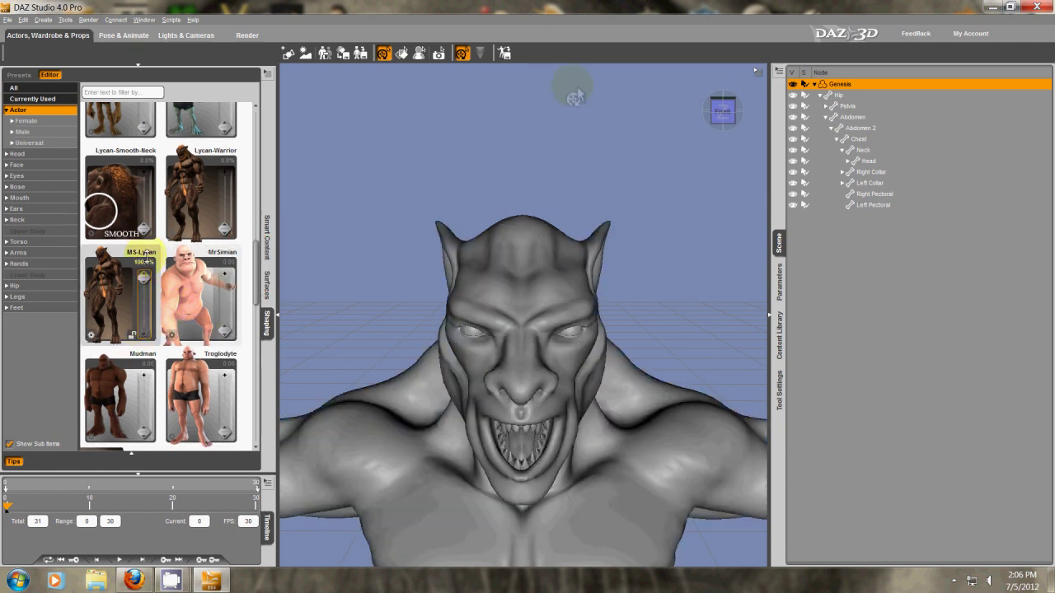
mouse_move(762, 119)
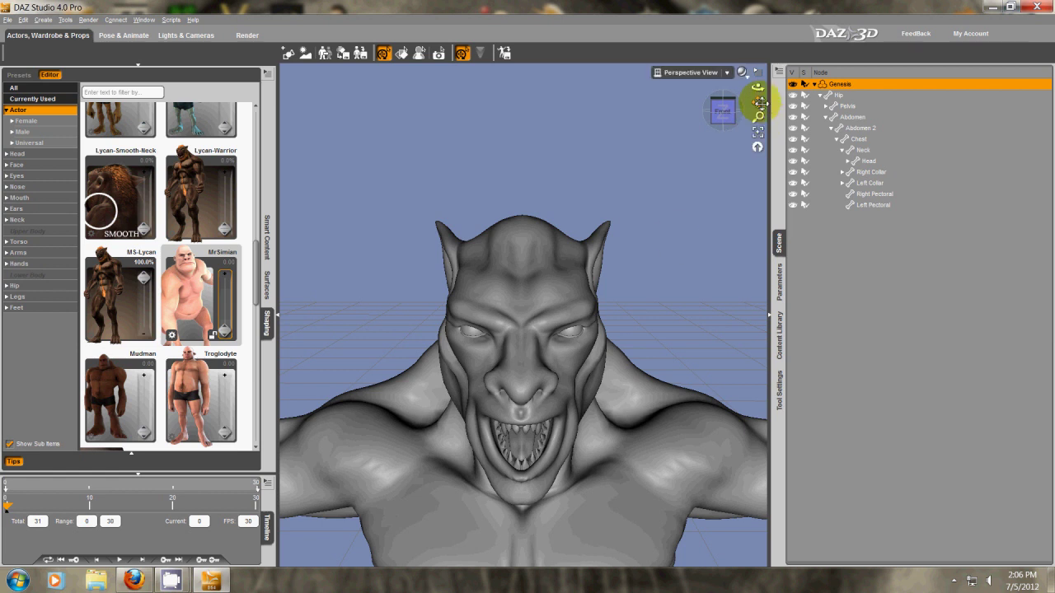
scroll(528, 354, down, 5)
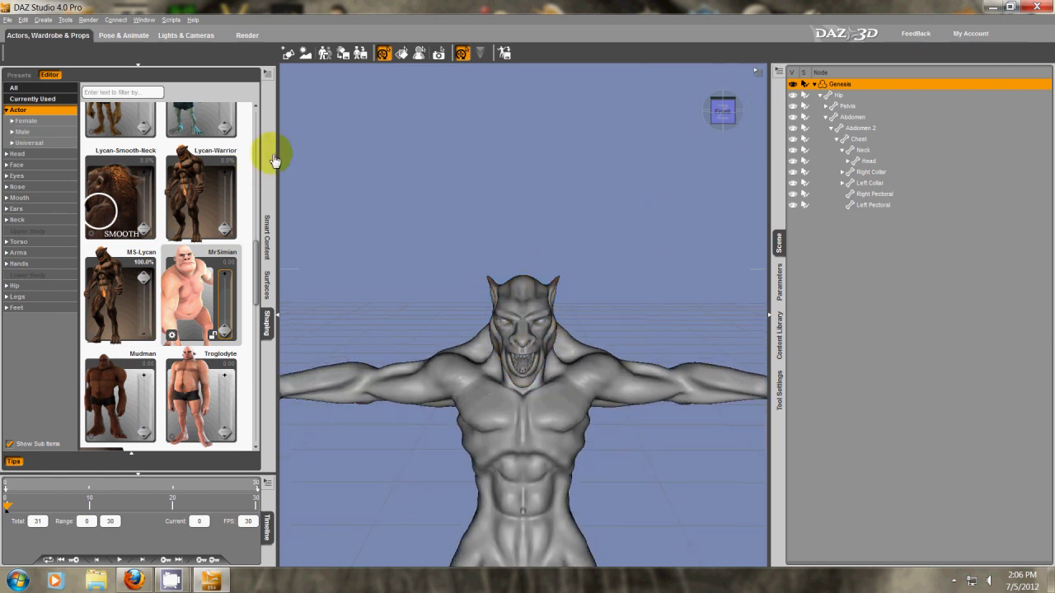
Step: Create a D-Former named Head Morph on the Genesis figure in the Pose & Animate workspace
click(124, 36)
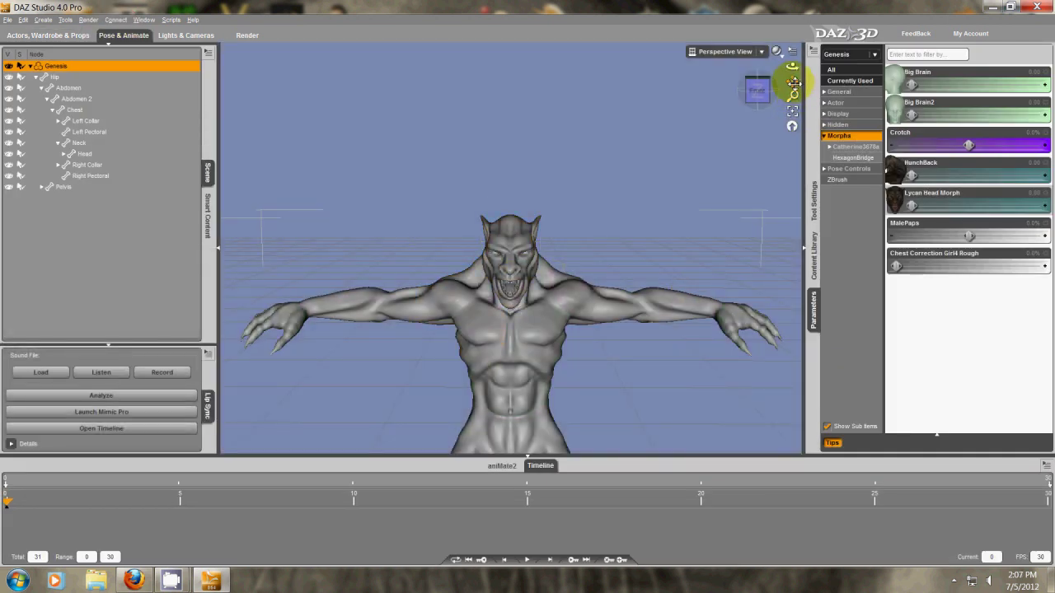
drag(795, 83, 517, 271)
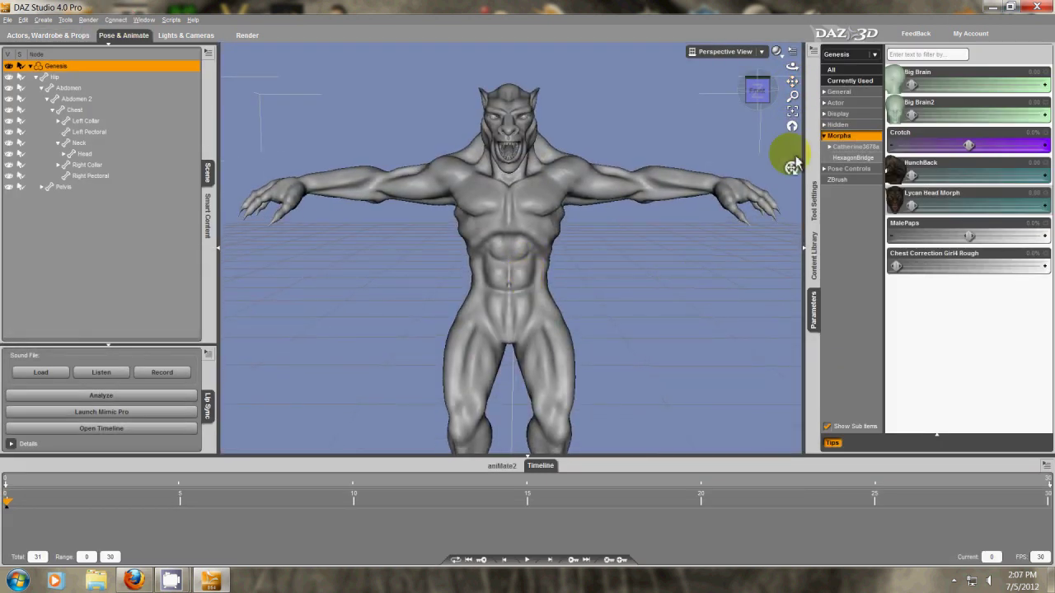
scroll(561, 268, up, 2)
scroll(561, 268, down, 3)
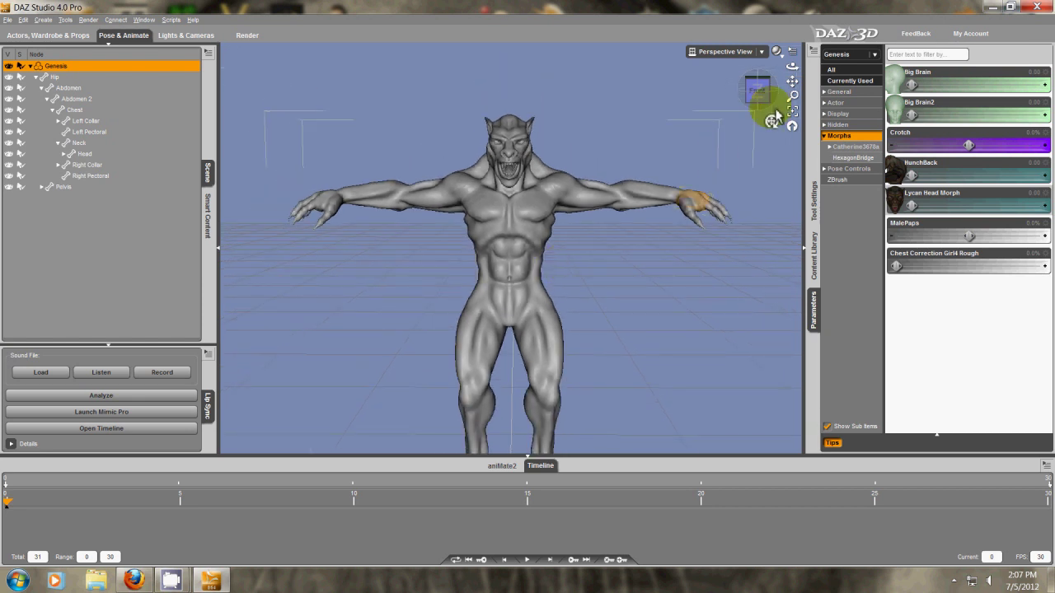
drag(756, 90, 526, 275)
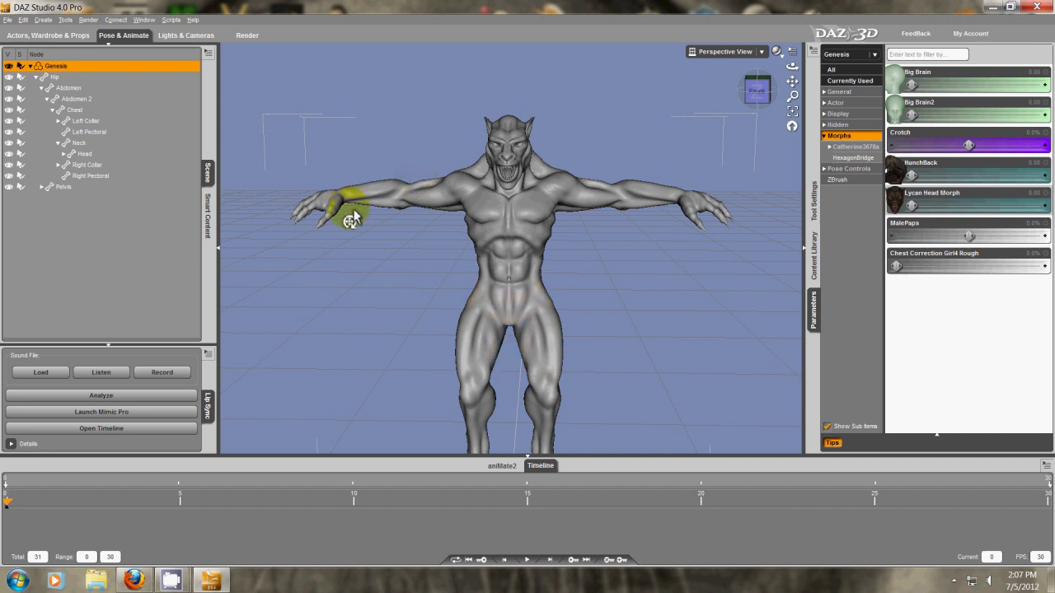
click(44, 19)
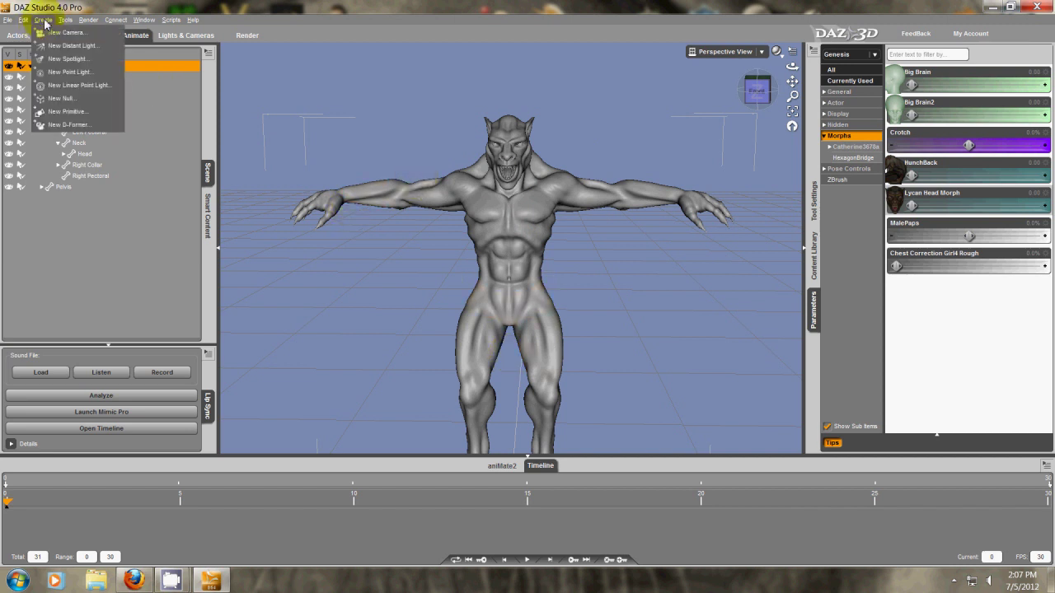
click(69, 125)
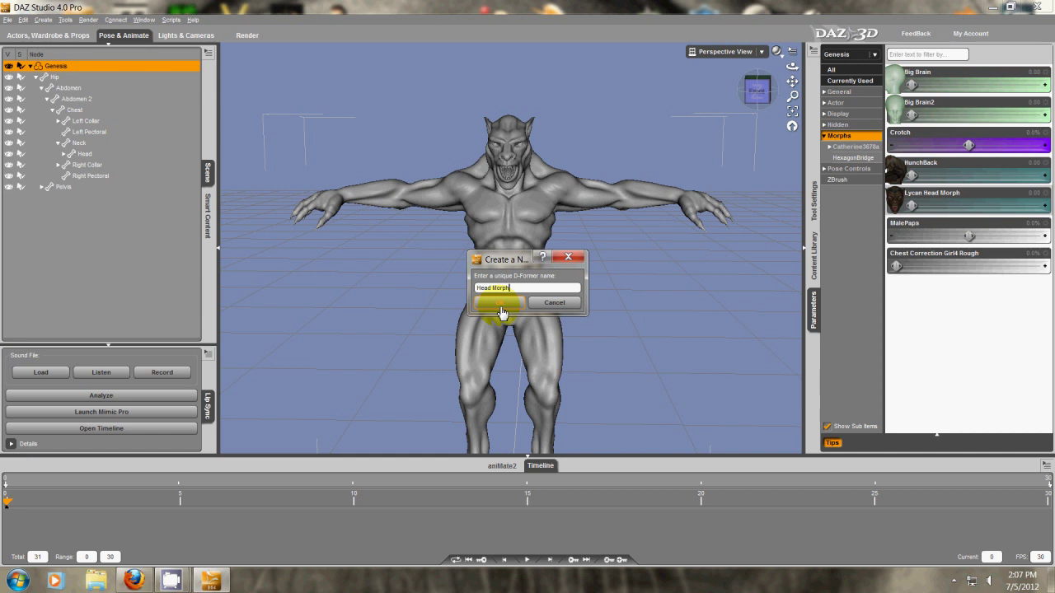
click(499, 305)
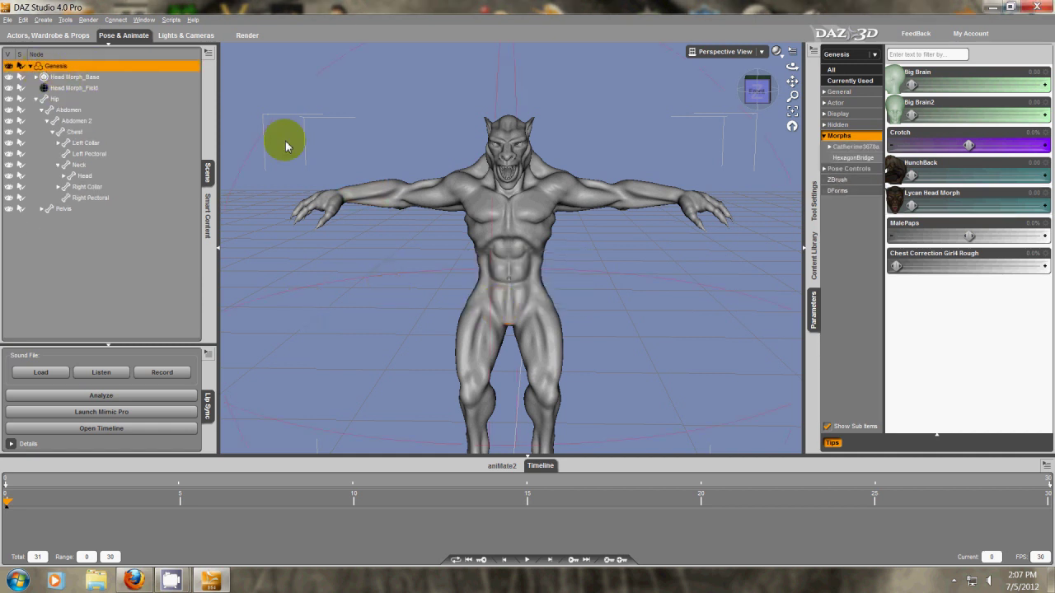
Step: Select the Head Morph_Field node under Genesis and expand the Head Morph_Base node in the scene hierarchy
click(63, 70)
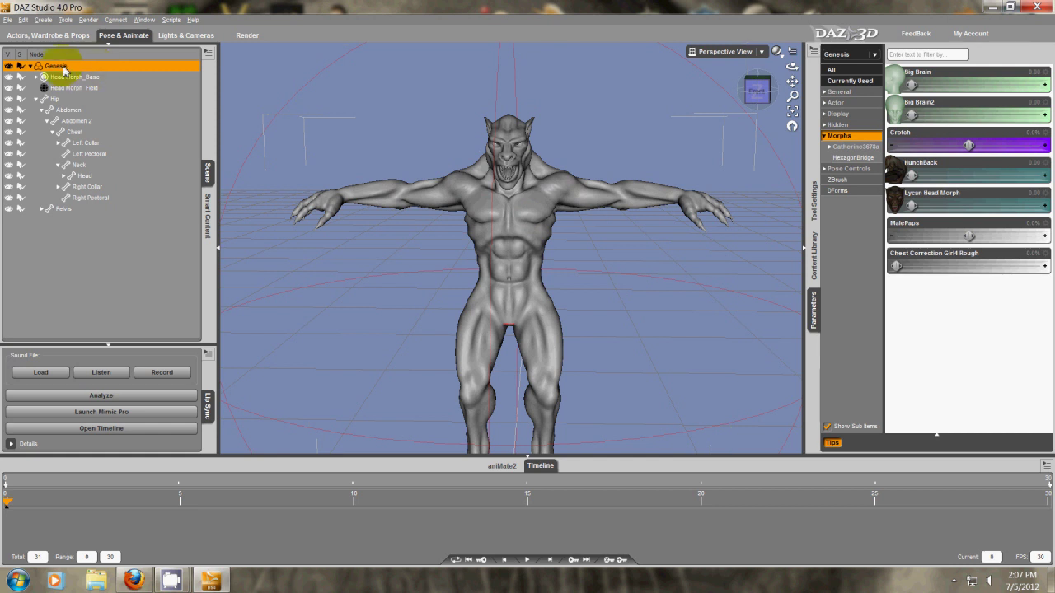
right_click(72, 87)
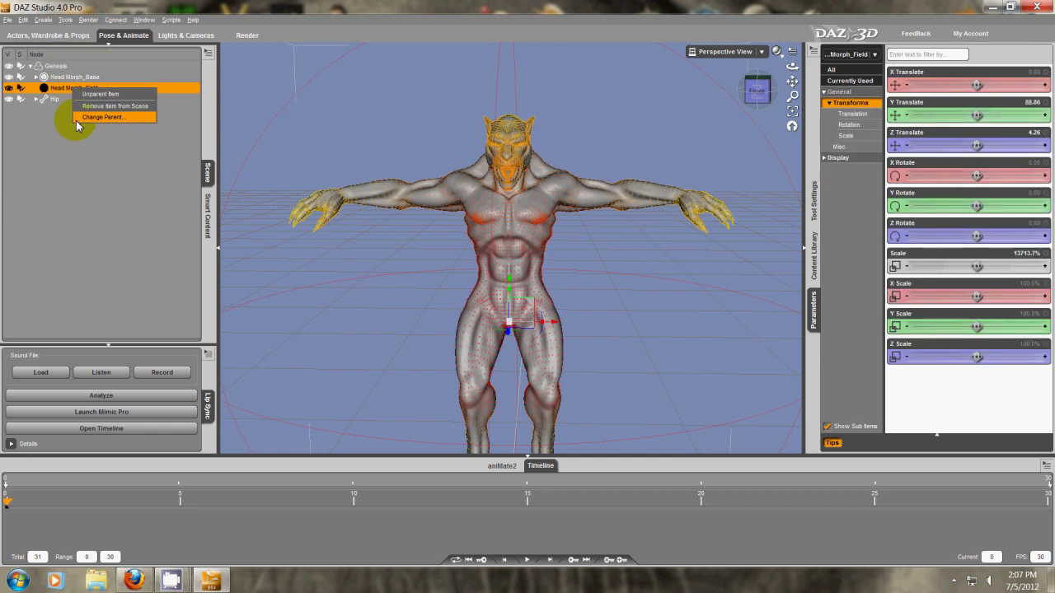
click(52, 145)
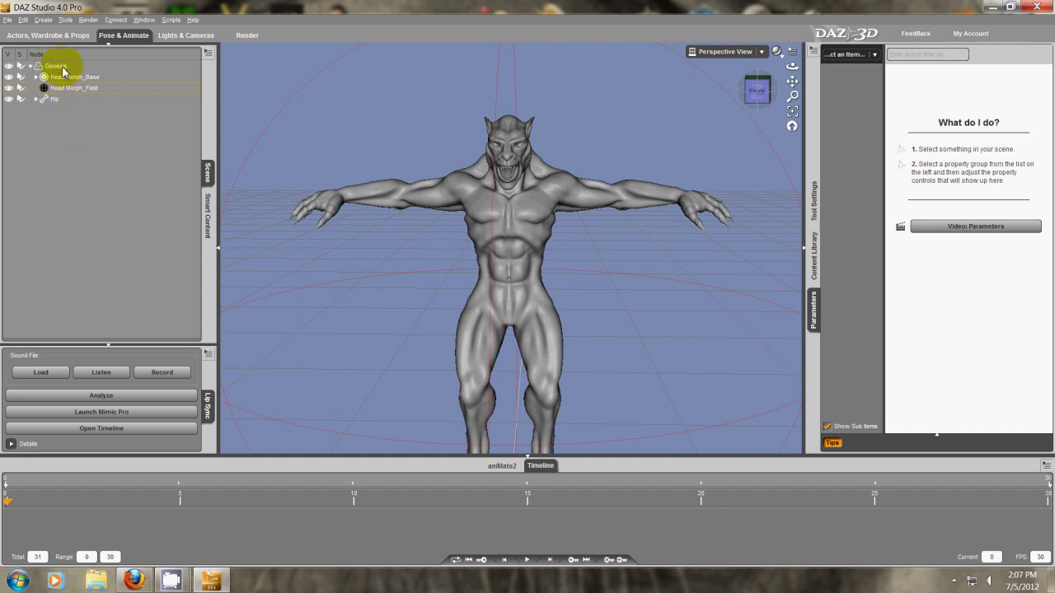
click(61, 88)
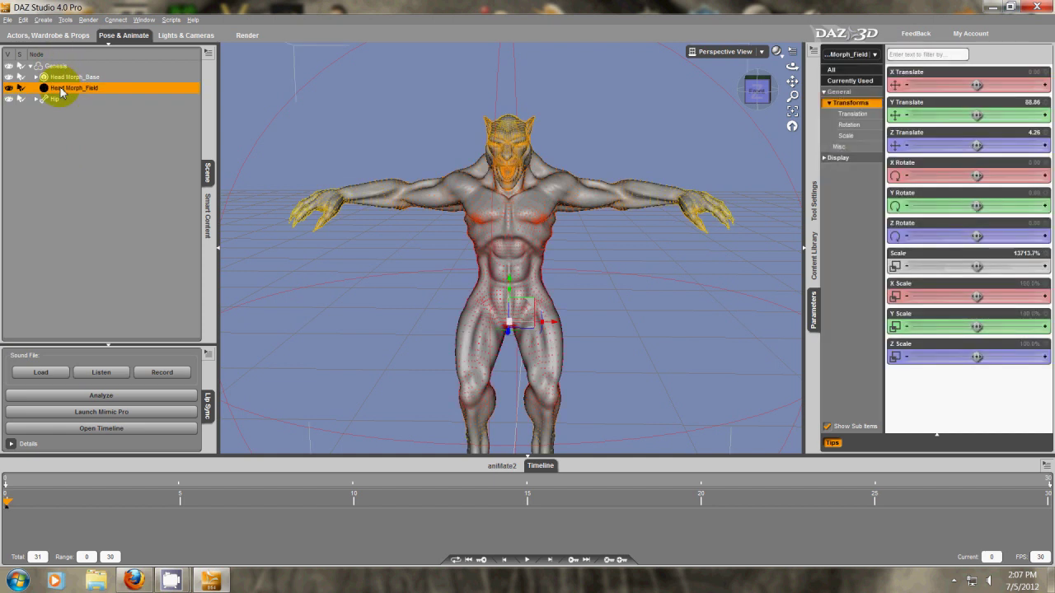
click(36, 77)
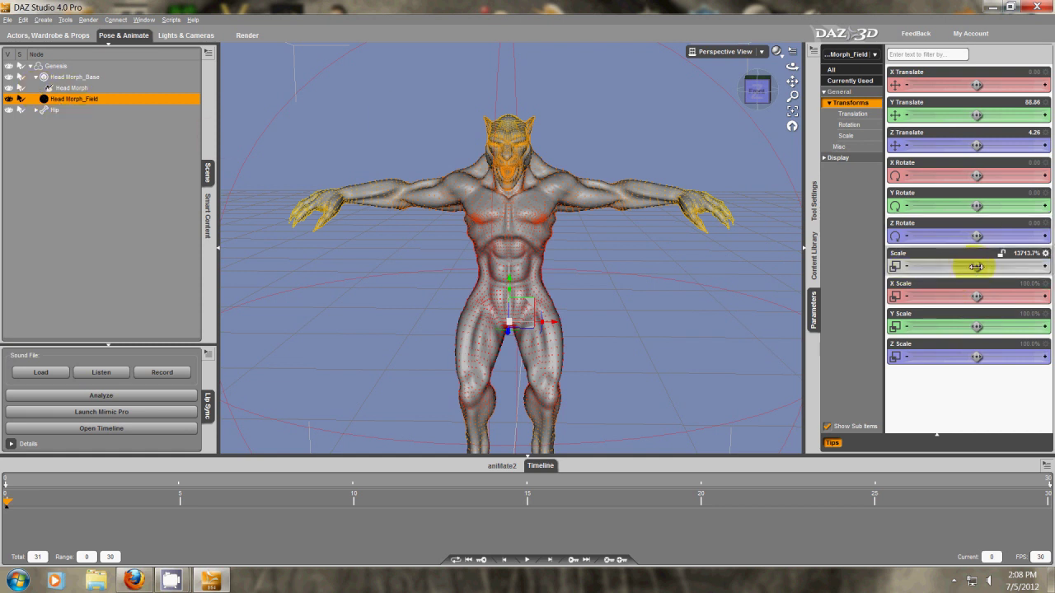
Step: Shrink Head Morph_Field to a scale of about 3135% and raise it around the head at Y Translate about 168.94
drag(976, 266, 938, 266)
mouse_move(513, 275)
mouse_down()
mouse_move(188, 266)
mouse_move(101, 247)
mouse_move(470, 282)
mouse_move(9, 290)
mouse_move(75, 302)
mouse_move(462, 275)
mouse_move(285, 271)
mouse_move(516, 272)
mouse_move(325, 278)
mouse_move(512, 272)
mouse_move(311, 268)
mouse_move(522, 275)
mouse_up()
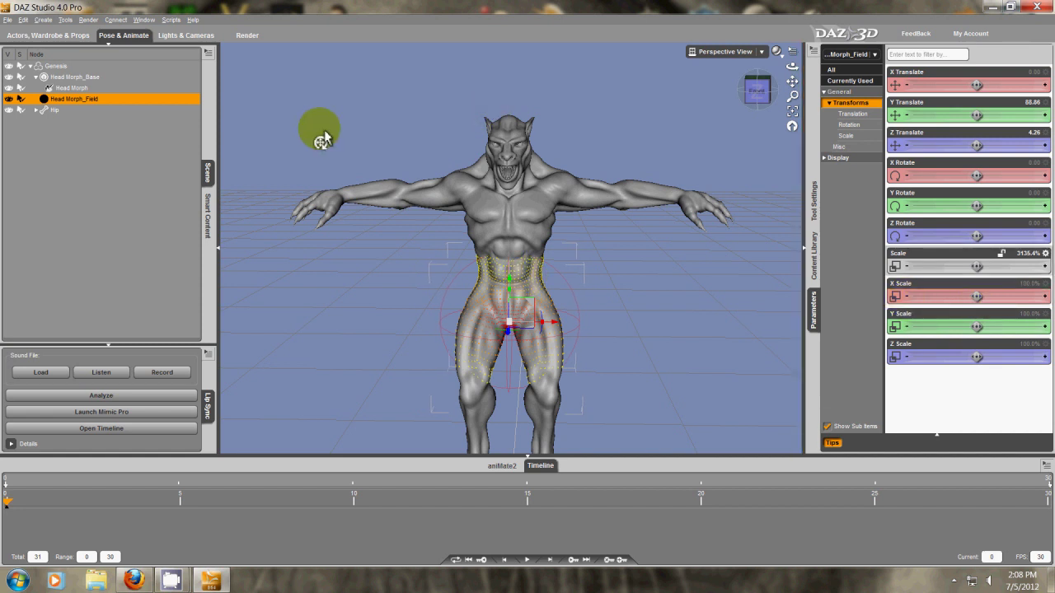
click(83, 78)
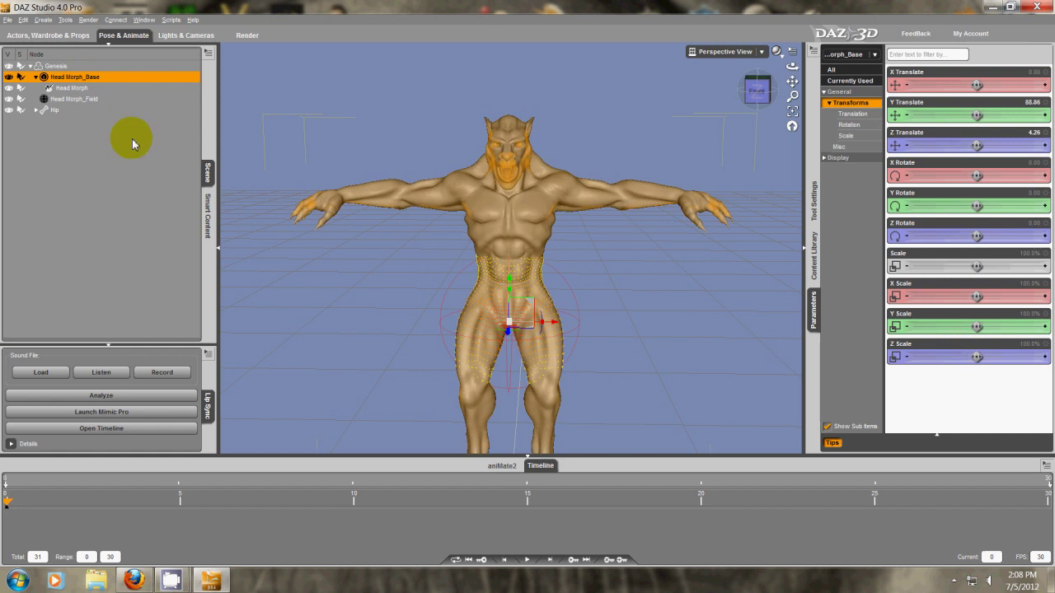
click(88, 100)
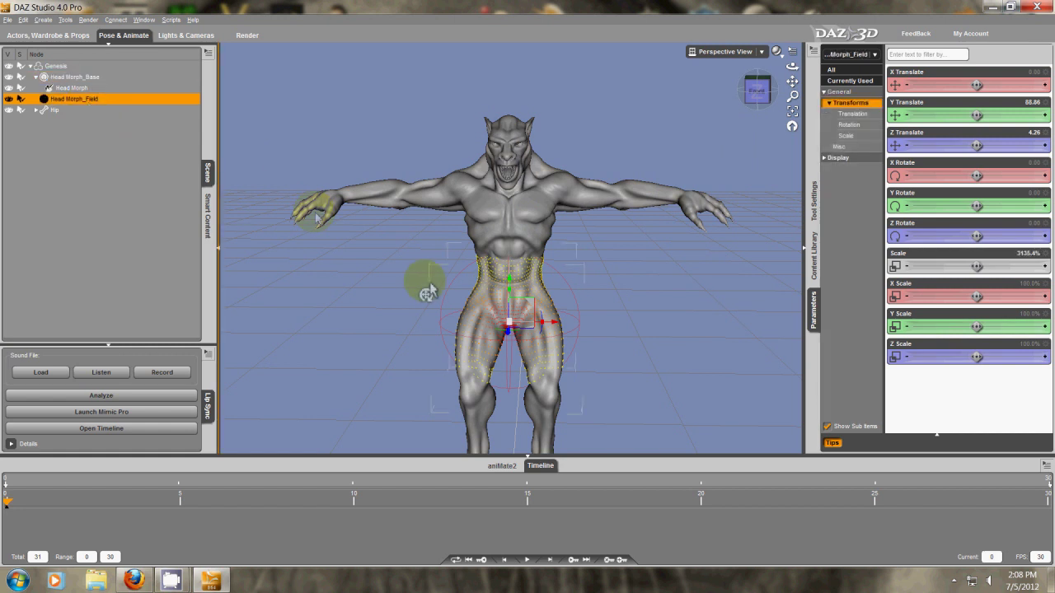
drag(513, 287, 510, 96)
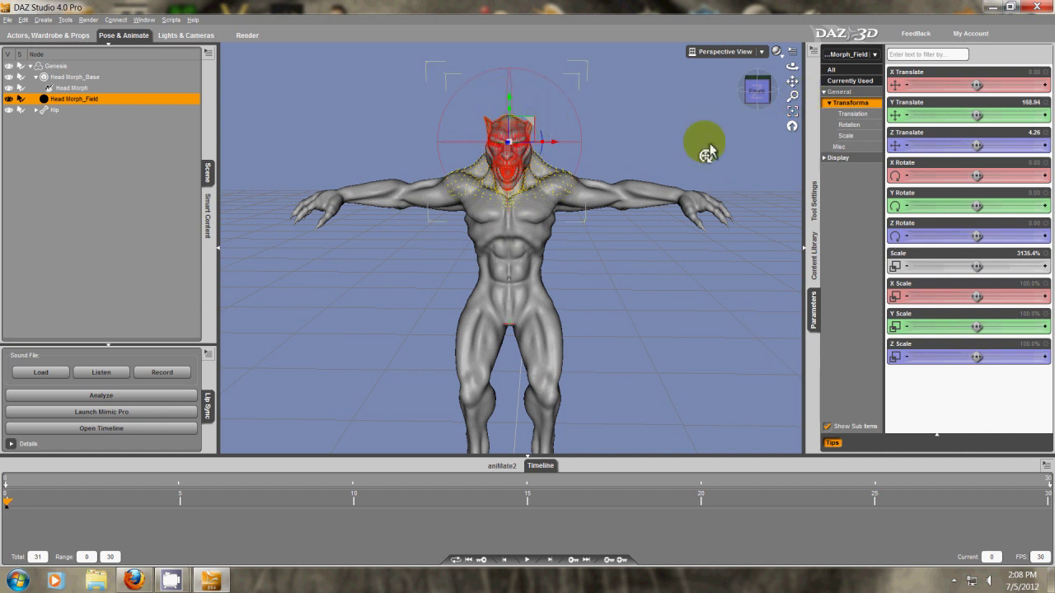
Step: Move Head Morph_Field backward to Z Translate about -5.82 and reduce its overall scale to about 2393%
click(792, 111)
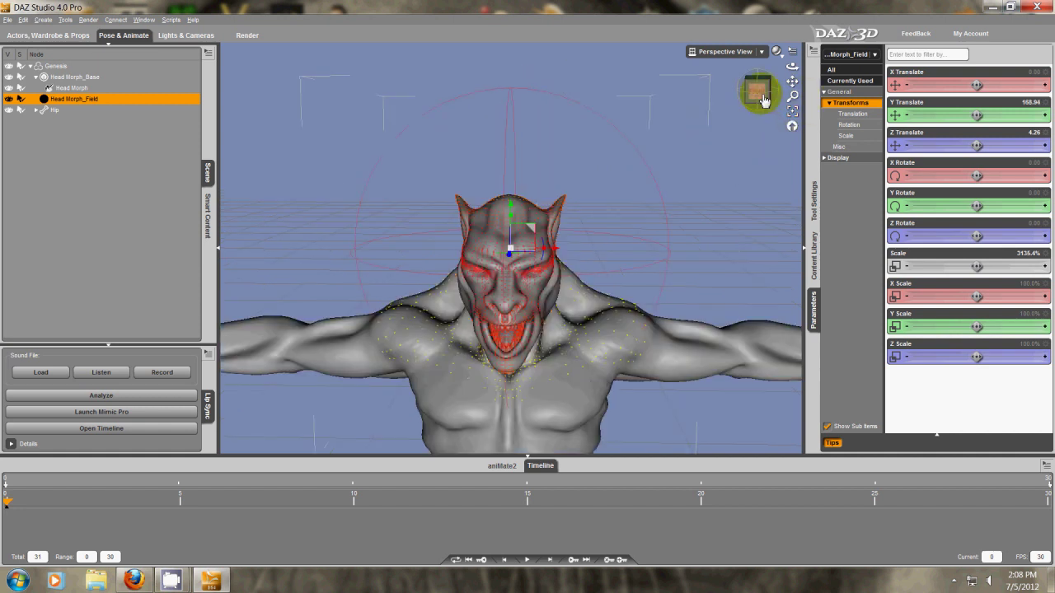
click(764, 99)
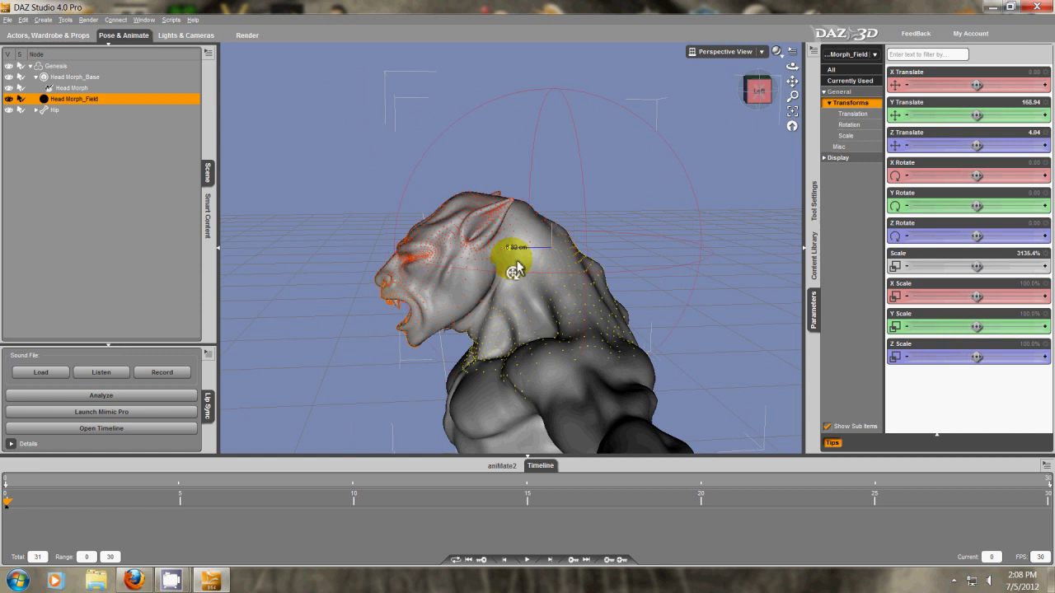
drag(524, 263, 525, 262)
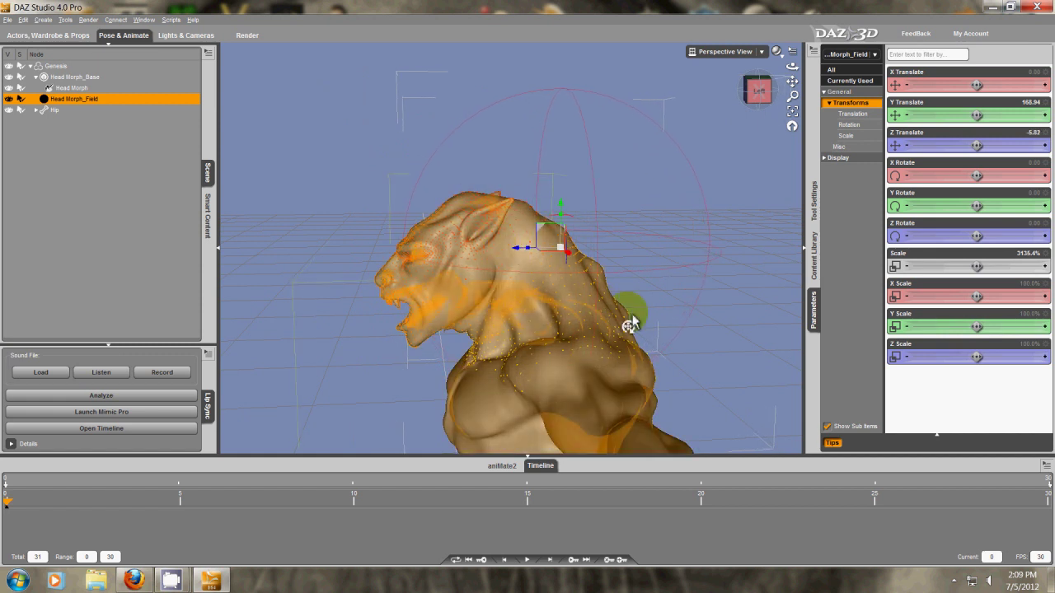
drag(758, 100, 758, 95)
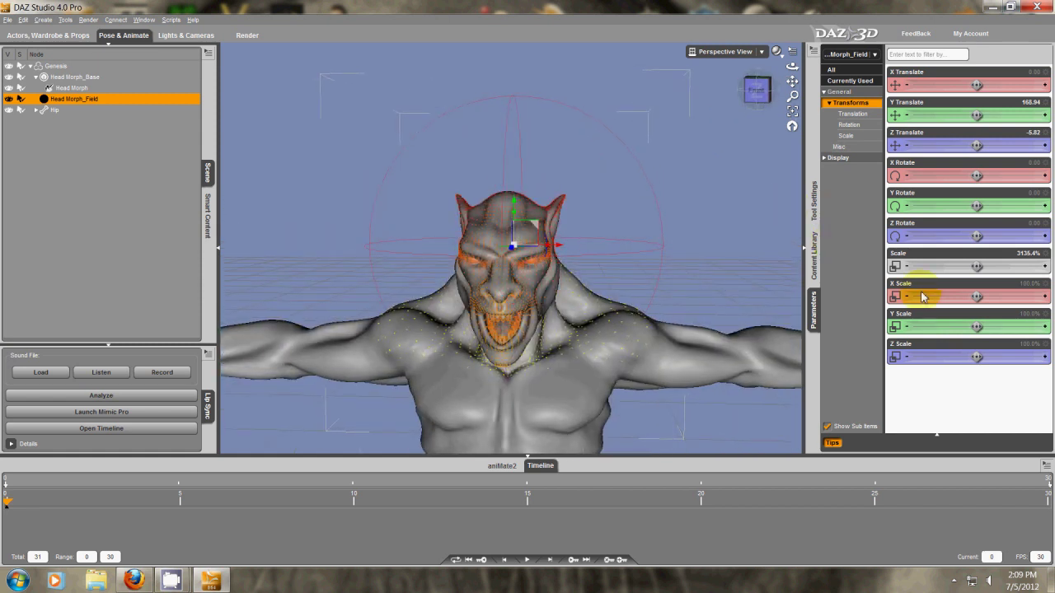
drag(954, 266, 940, 266)
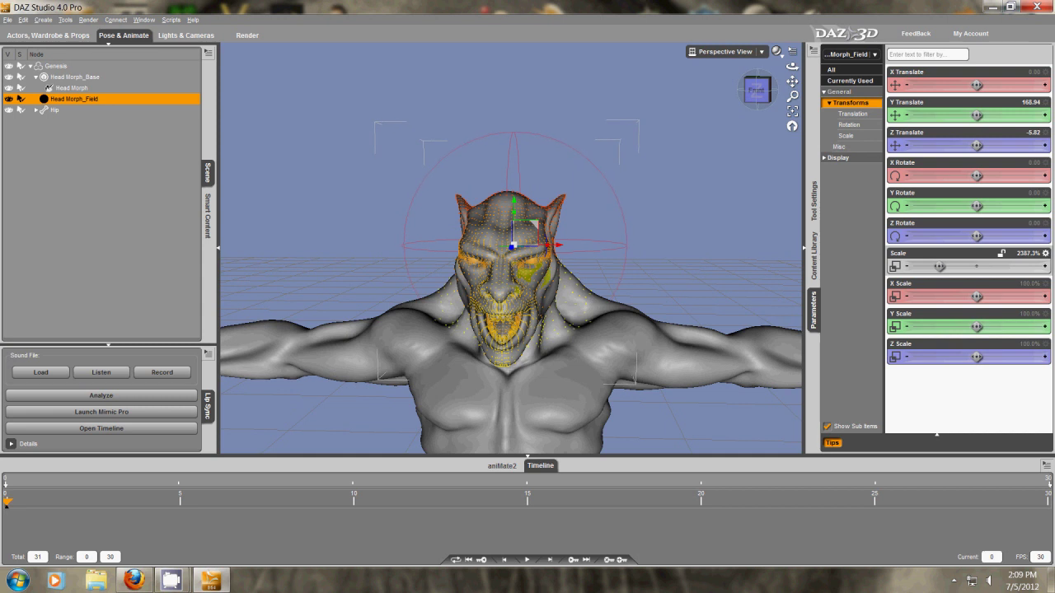
Step: Narrow Head Morph_Field front to back by setting its Z Scale to about 89%
click(761, 97)
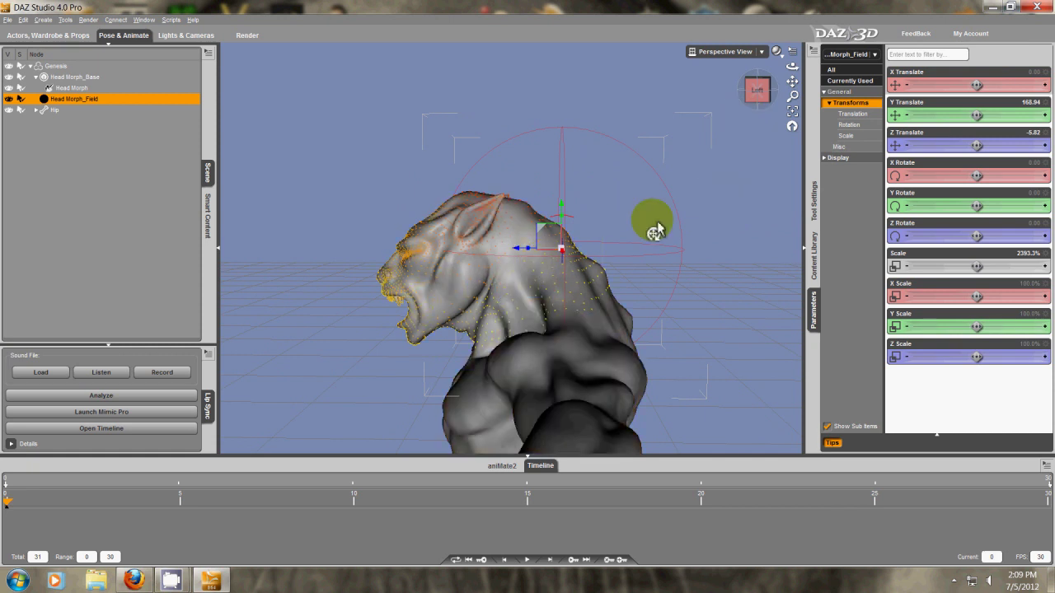
drag(754, 90, 778, 114)
mouse_move(539, 284)
mouse_down()
mouse_move(517, 270)
mouse_move(526, 275)
mouse_up()
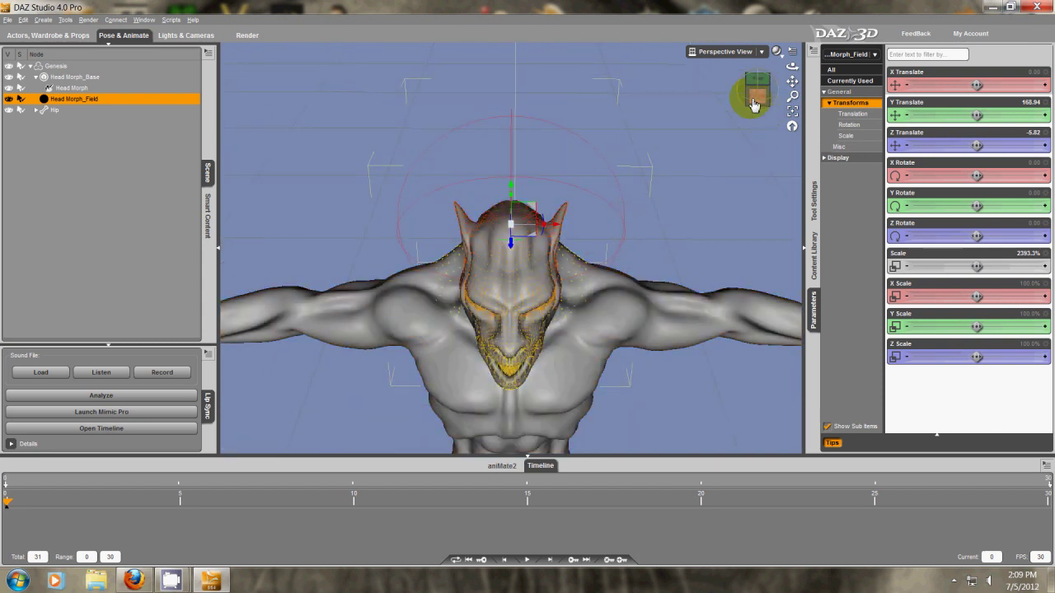
drag(753, 98, 527, 275)
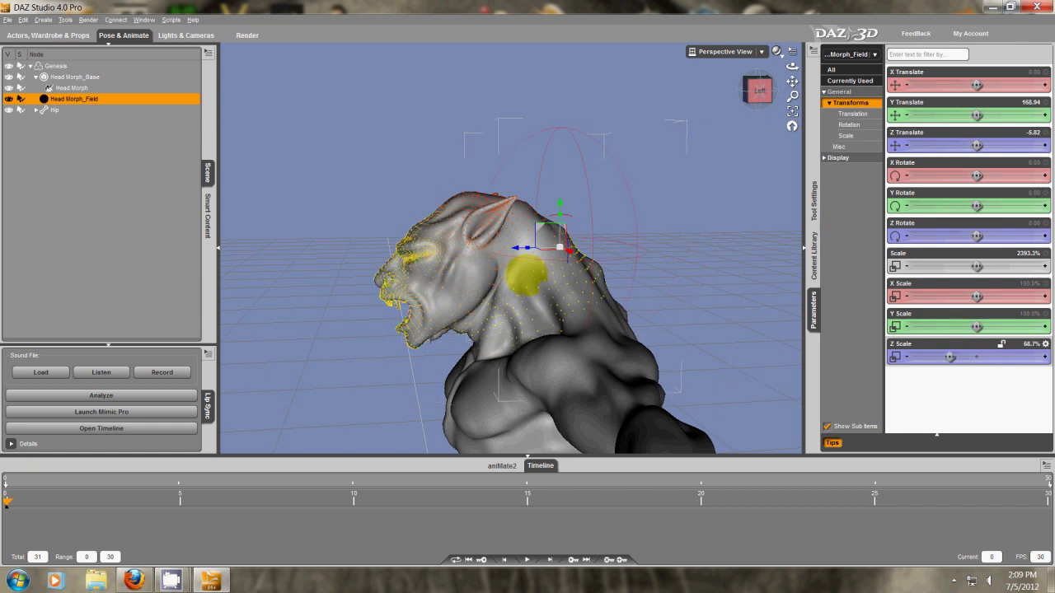
drag(949, 356, 977, 356)
drag(754, 93, 527, 275)
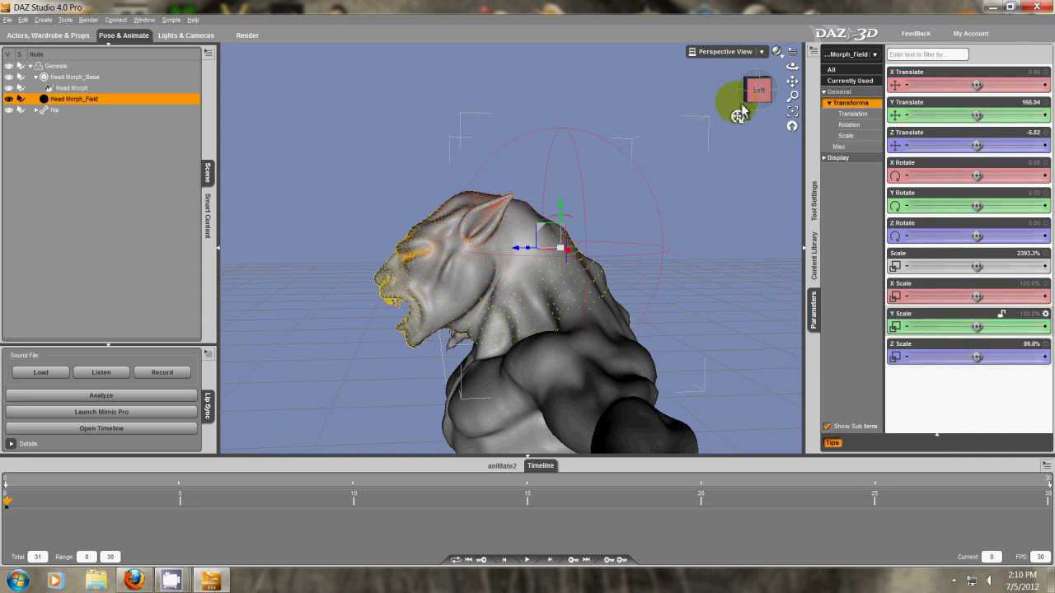
mouse_move(754, 91)
mouse_down()
mouse_move(527, 275)
mouse_move(763, 88)
mouse_up()
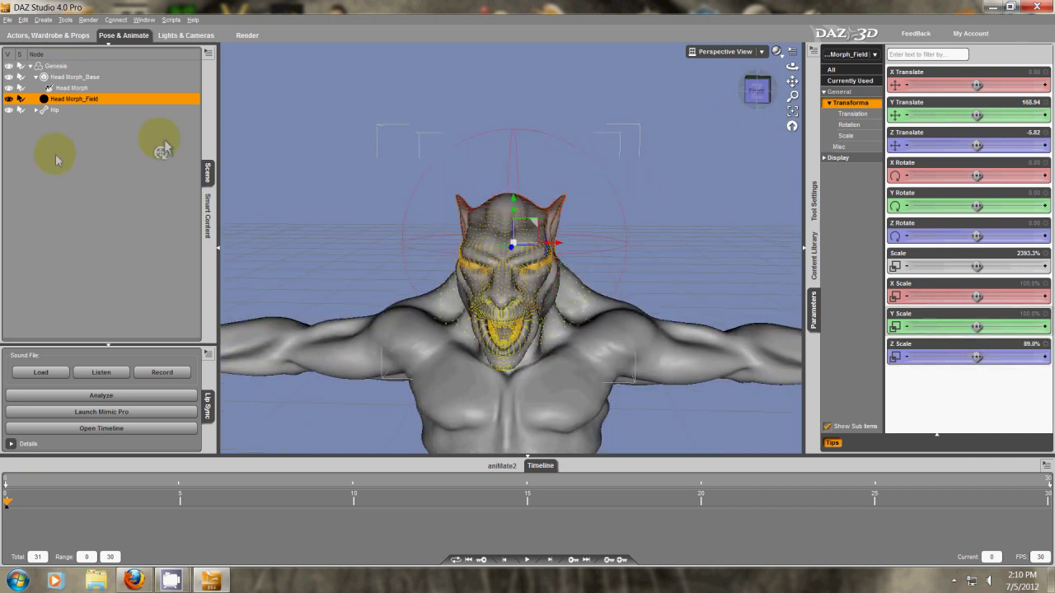
Step: Raise Head Morph_Base from the hips to above the head, at Y Translate about 184.14
click(79, 79)
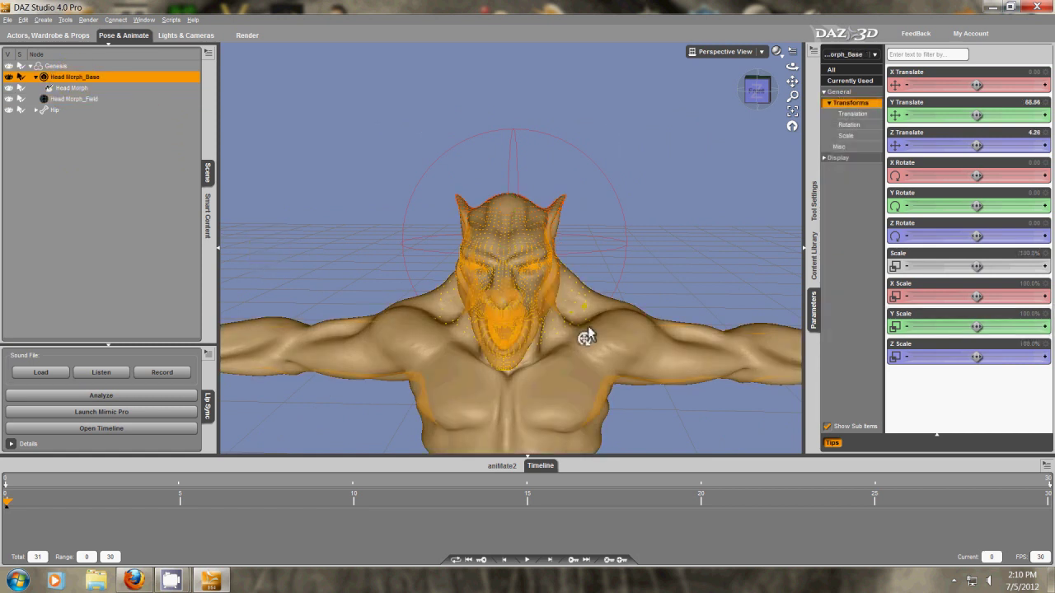
scroll(631, 353, down, 8)
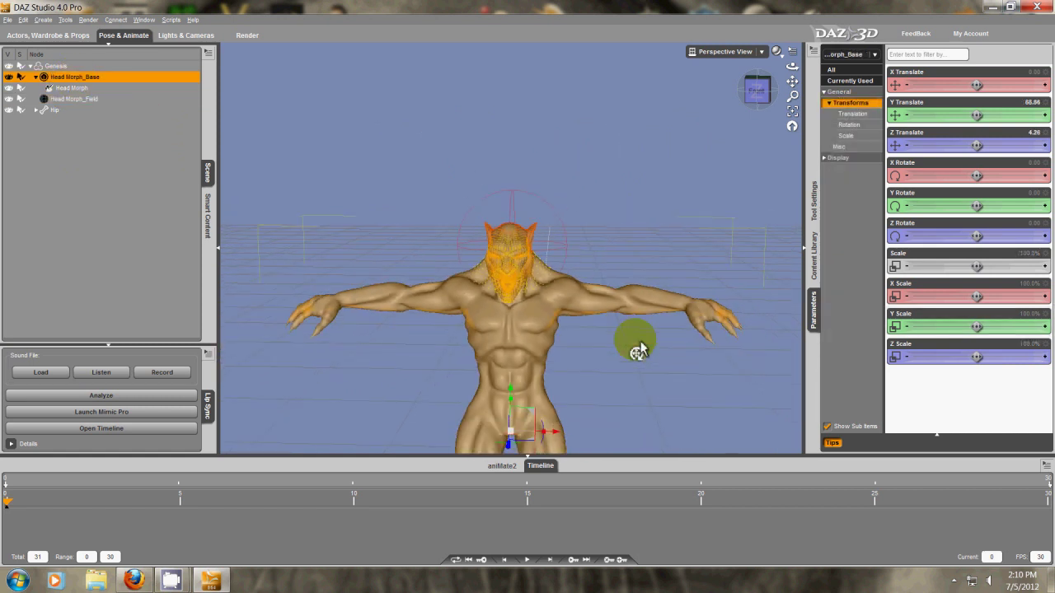
drag(504, 414, 522, 211)
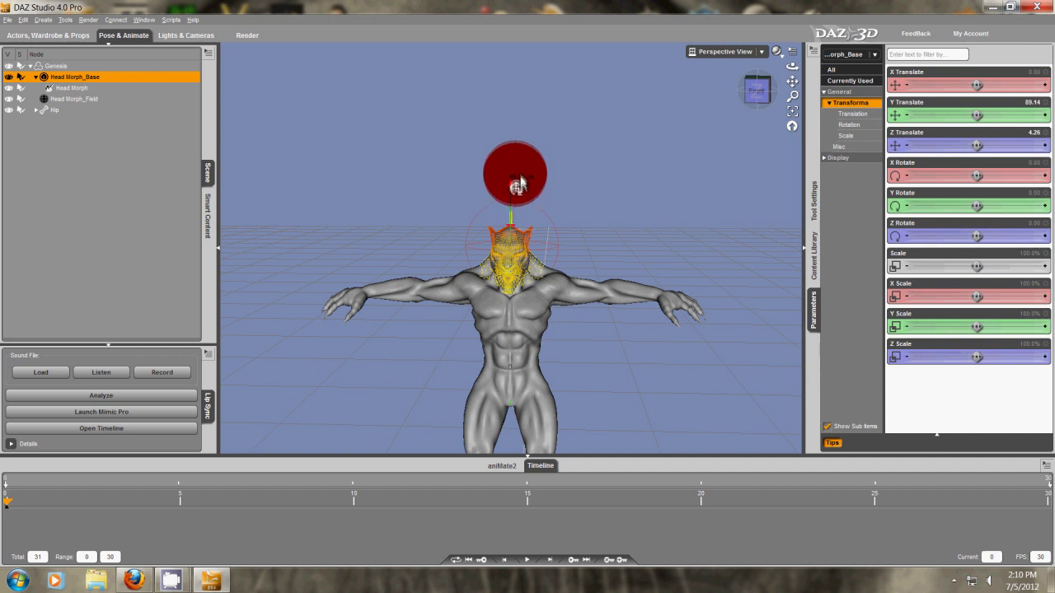
drag(520, 174, 520, 172)
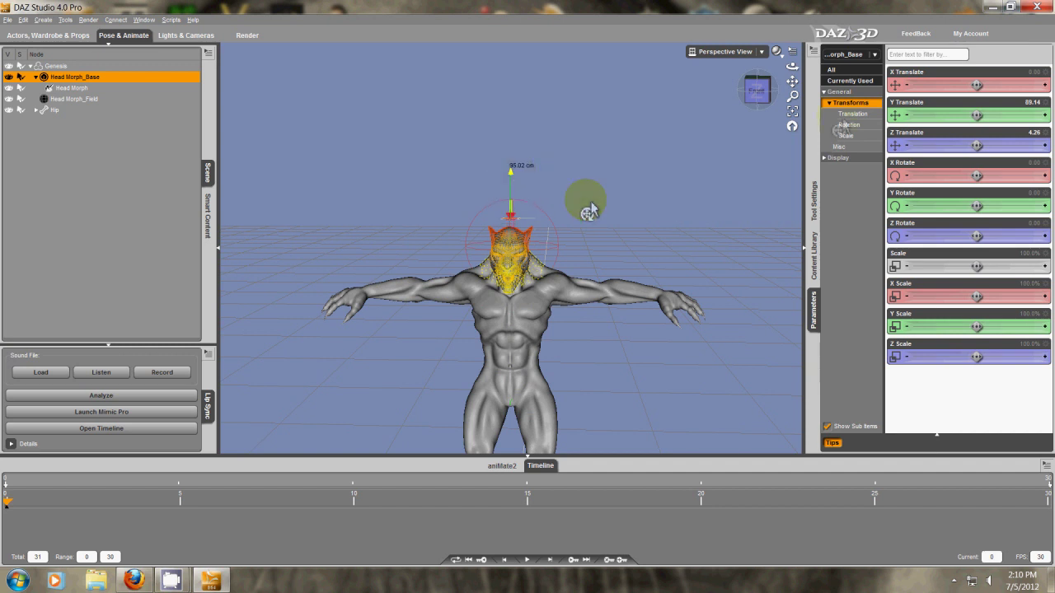
Step: Lower Head Morph_Base into the top of the head, at Y Translate about 171.35
click(795, 114)
scroll(490, 333, down, 3)
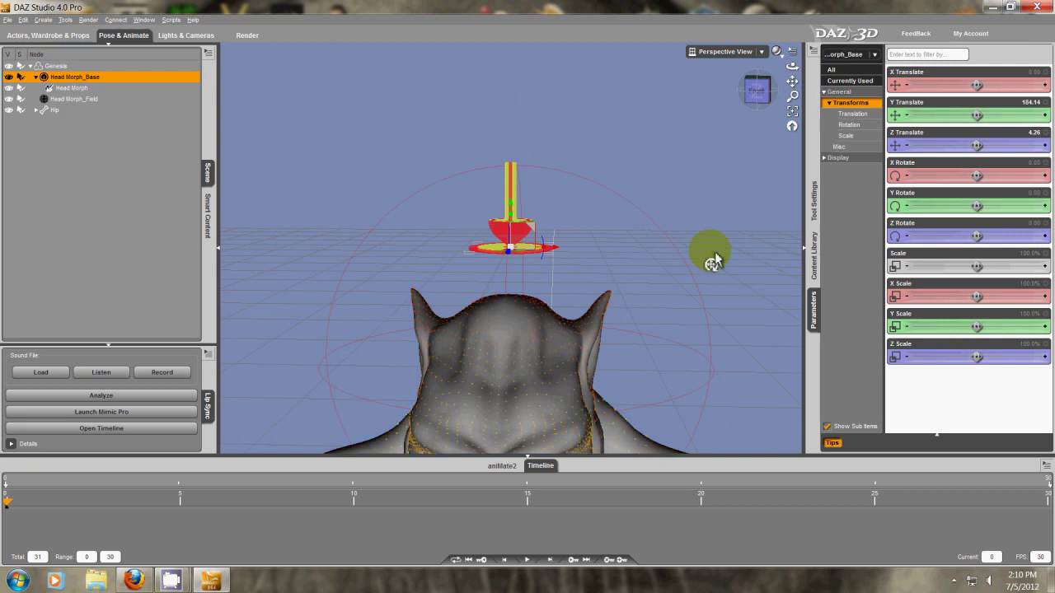
drag(762, 103, 525, 274)
scroll(588, 254, down, 3)
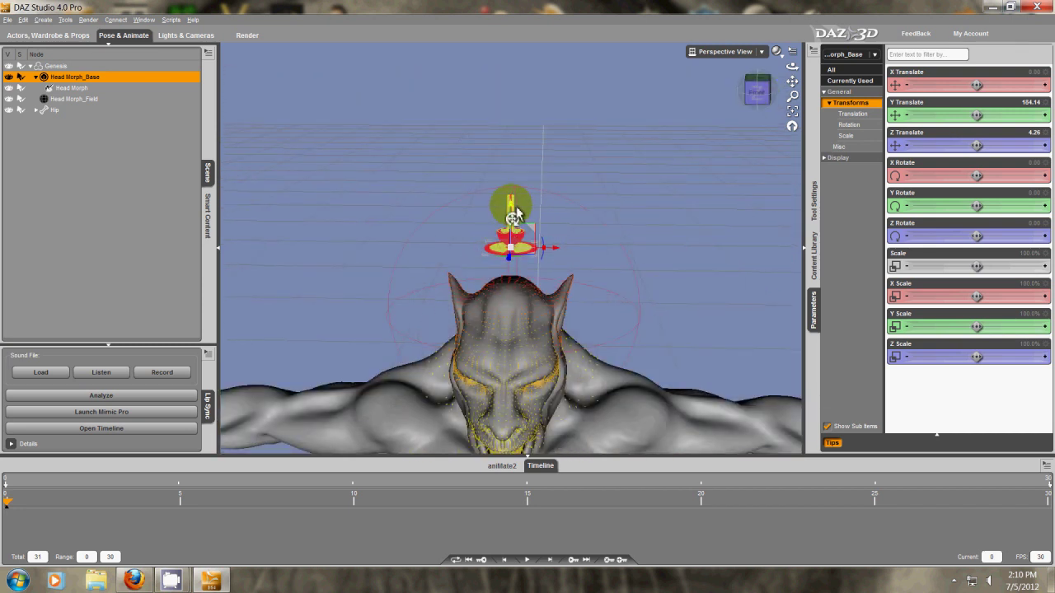
drag(516, 216, 517, 257)
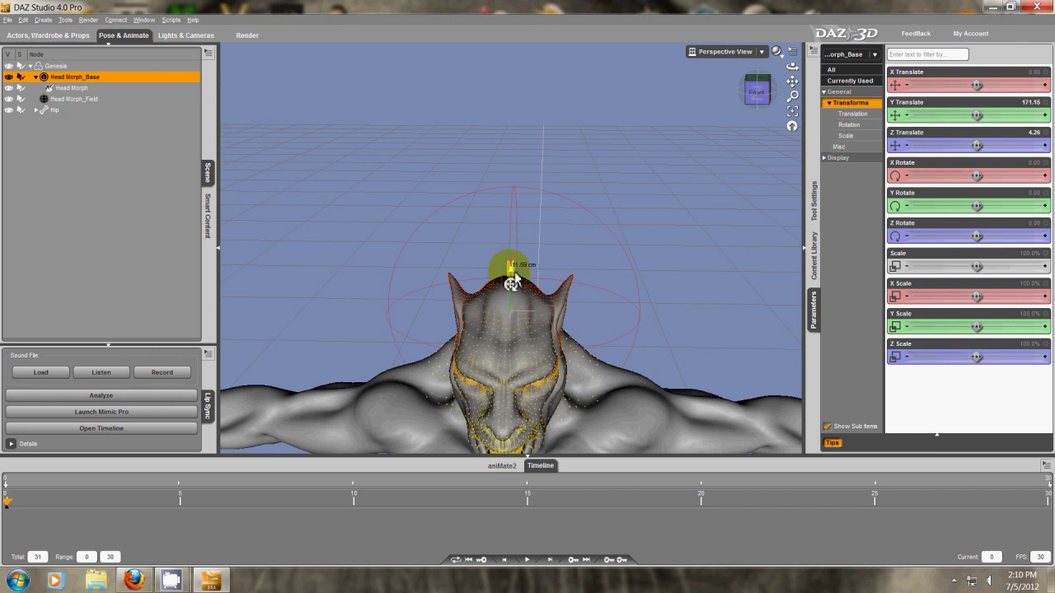
drag(515, 280, 517, 284)
drag(516, 280, 517, 281)
scroll(516, 281, down, 1)
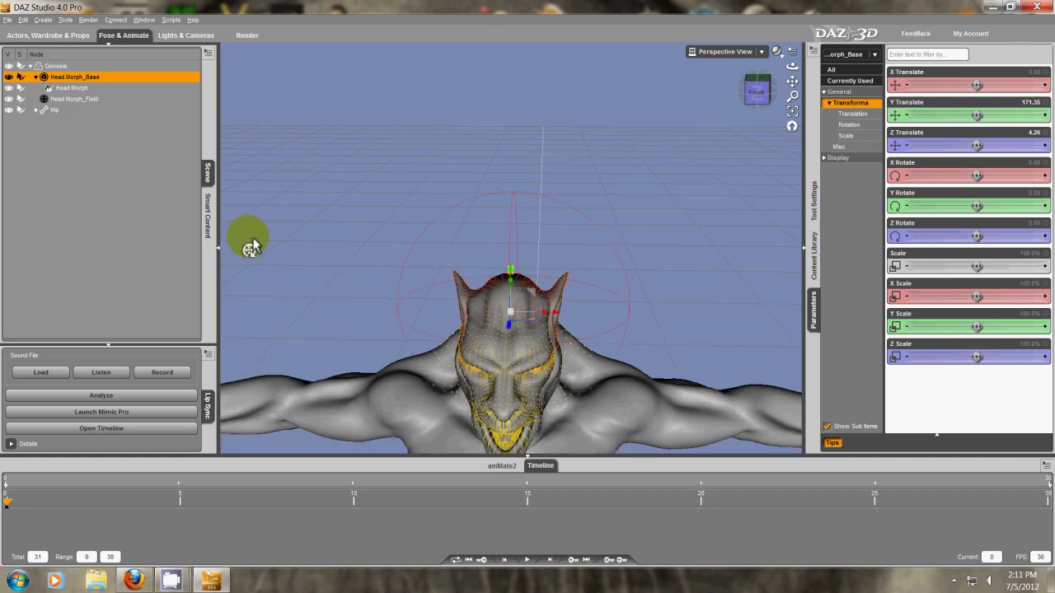
Step: Enlarge the figure's head by scaling the Head Morph D-Former to about 156%
click(72, 89)
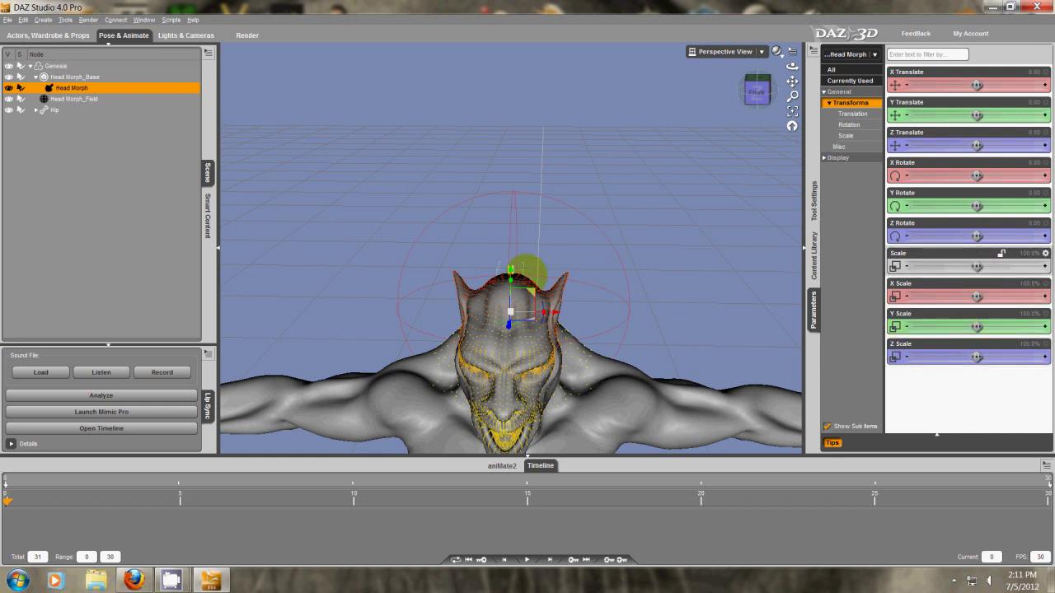
drag(976, 266, 1001, 266)
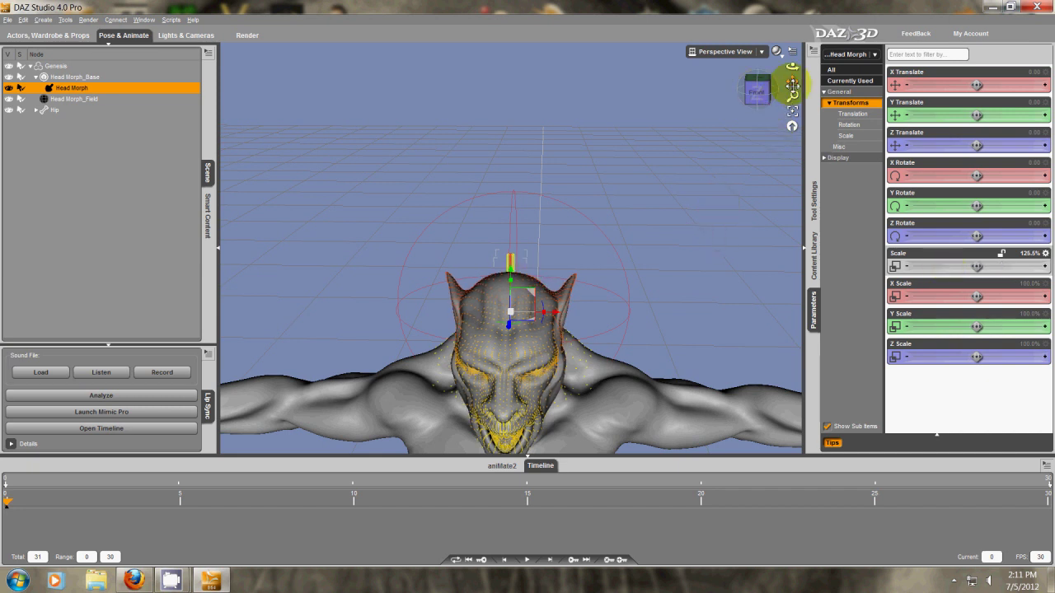
drag(792, 84, 742, 104)
drag(524, 276, 525, 273)
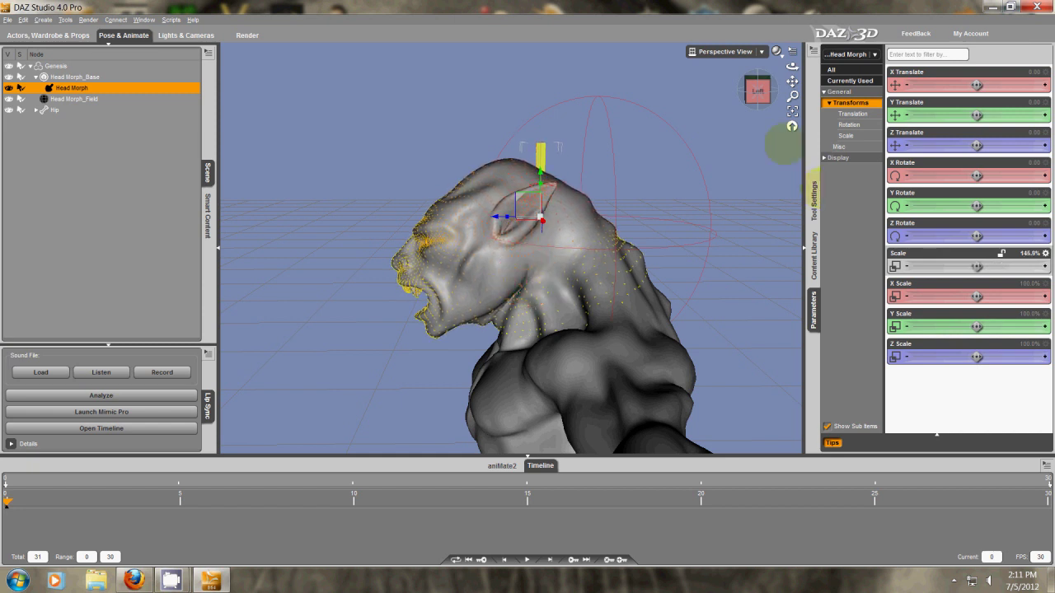
drag(763, 104, 527, 280)
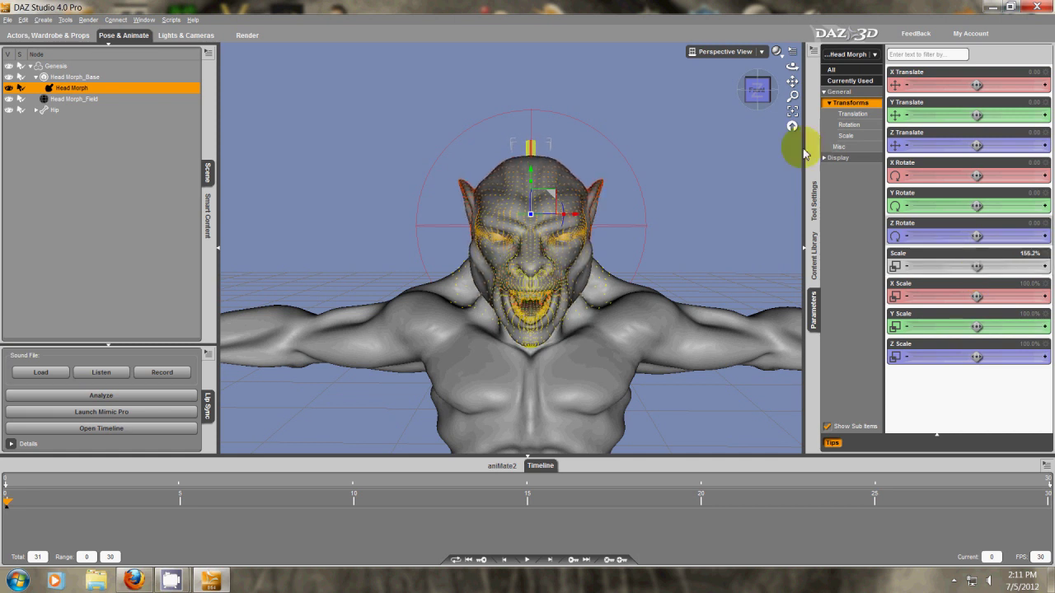
Step: Examine the enlarged head's shape from the front, above and the side
mouse_move(756, 90)
mouse_down()
mouse_move(710, 107)
mouse_move(756, 93)
mouse_up()
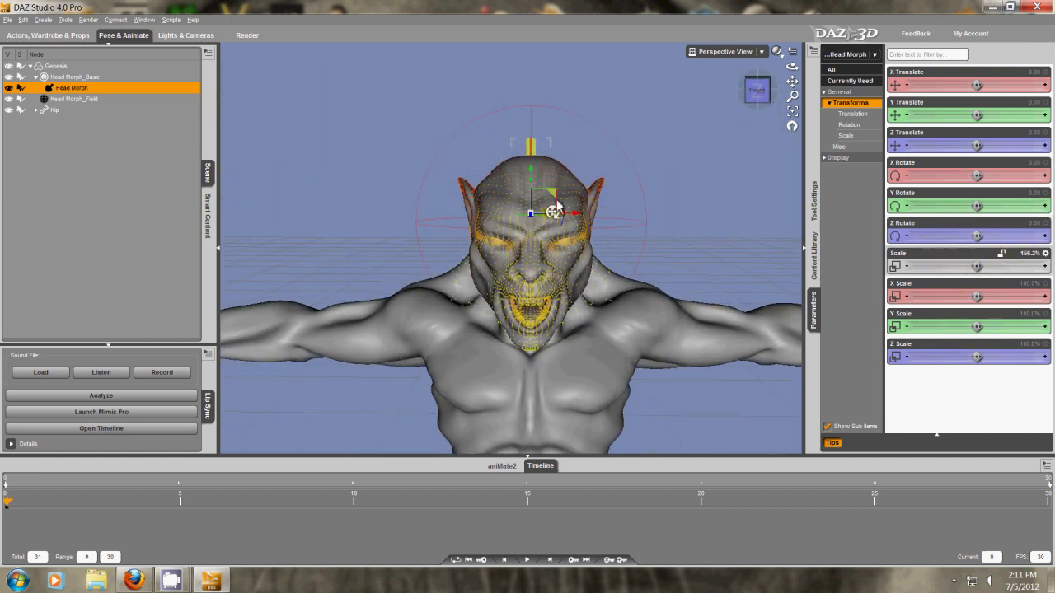
mouse_move(757, 90)
mouse_down()
mouse_move(796, 98)
mouse_move(747, 92)
mouse_move(692, 110)
mouse_move(758, 100)
mouse_up()
click(643, 260)
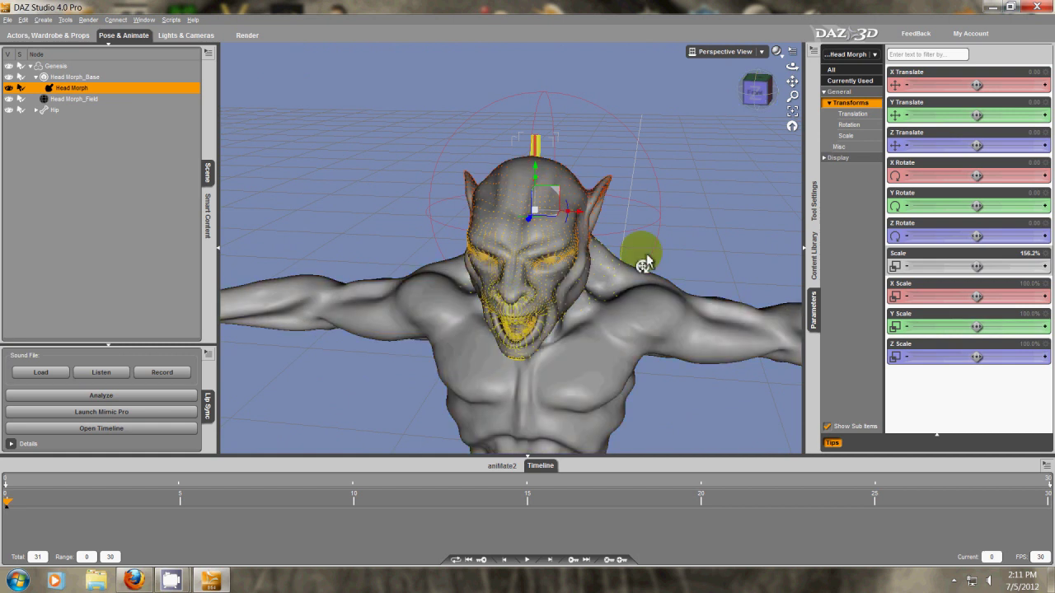
click(755, 92)
click(754, 97)
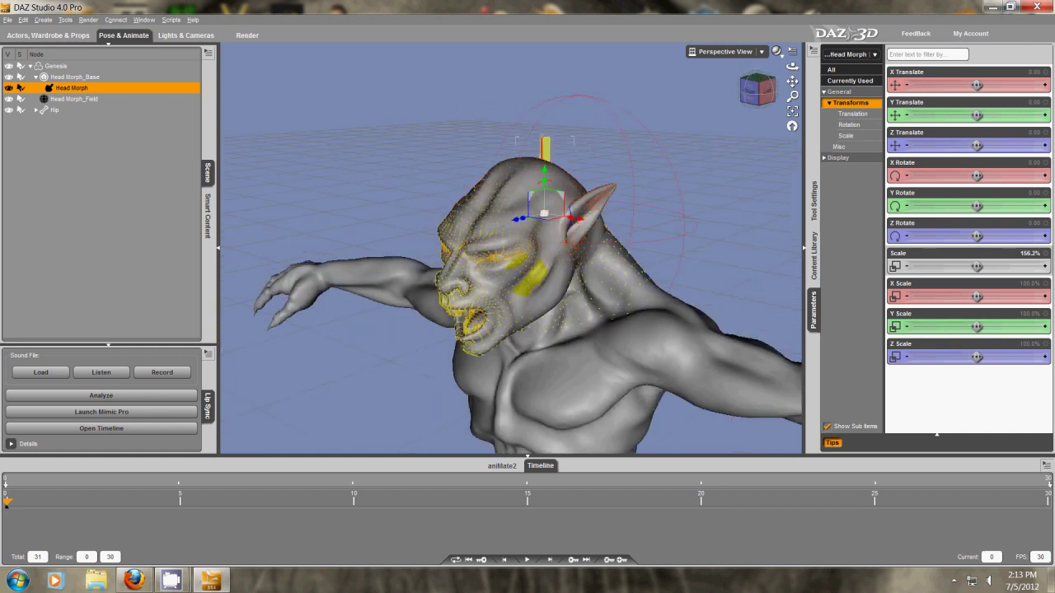
drag(791, 67, 846, 69)
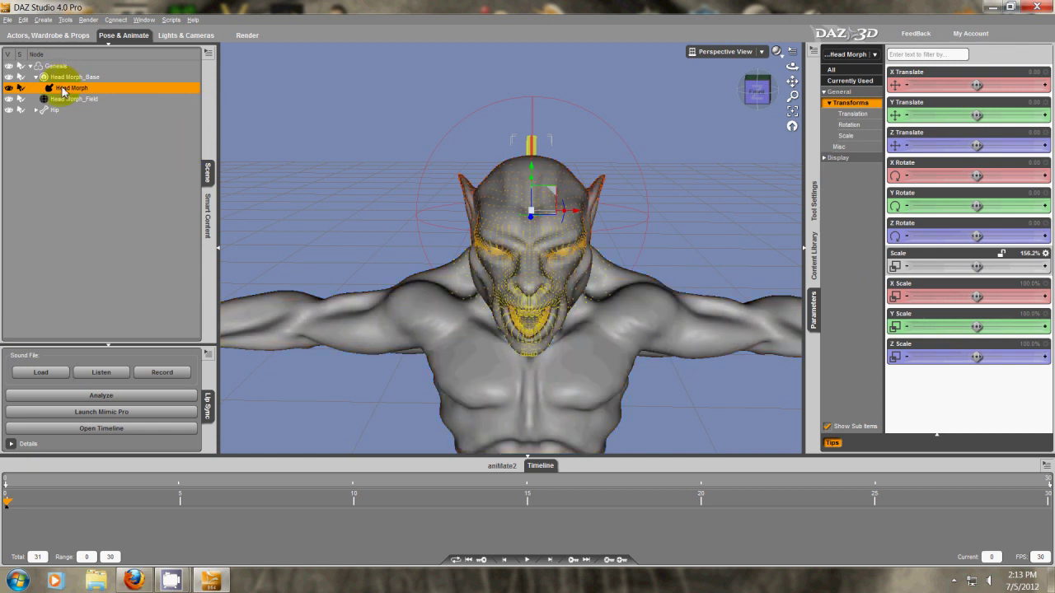
Step: Select Head Morph_Base and display the DForm controls beside the figure's head
click(75, 78)
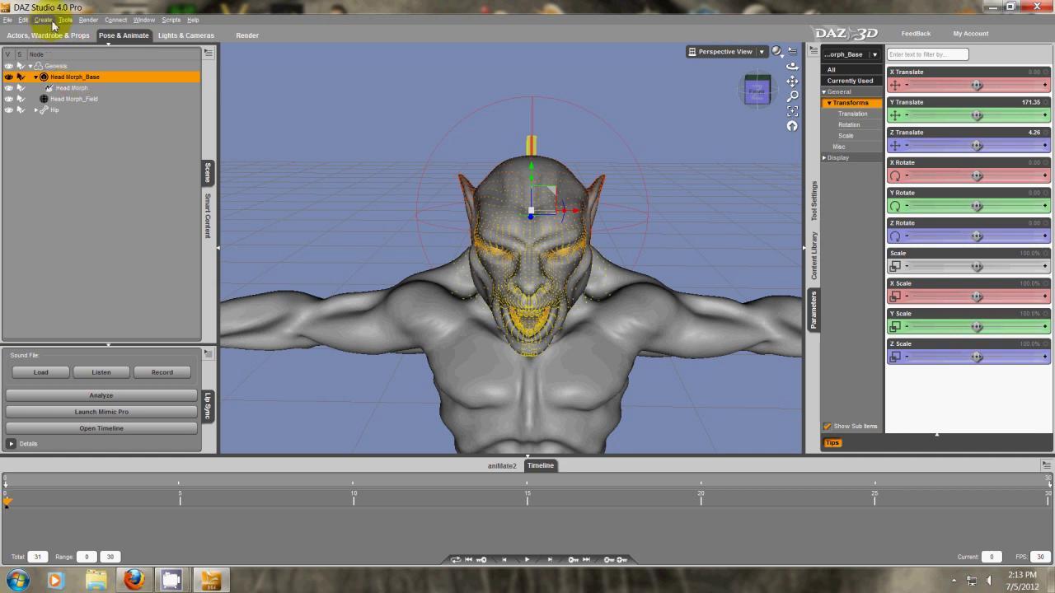
click(144, 20)
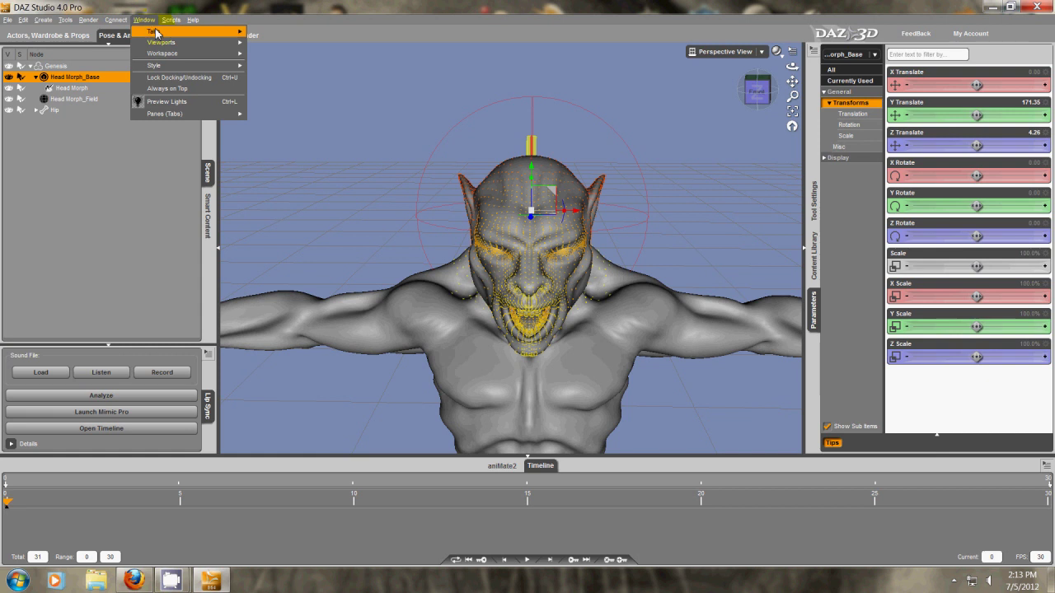
mouse_move(165, 30)
click(292, 96)
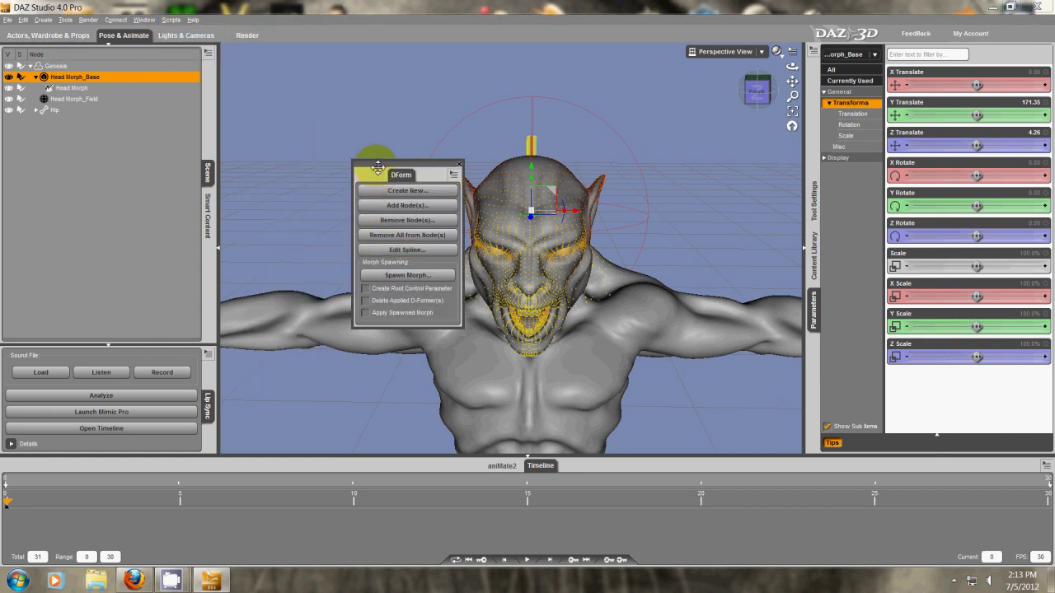
drag(371, 166, 297, 113)
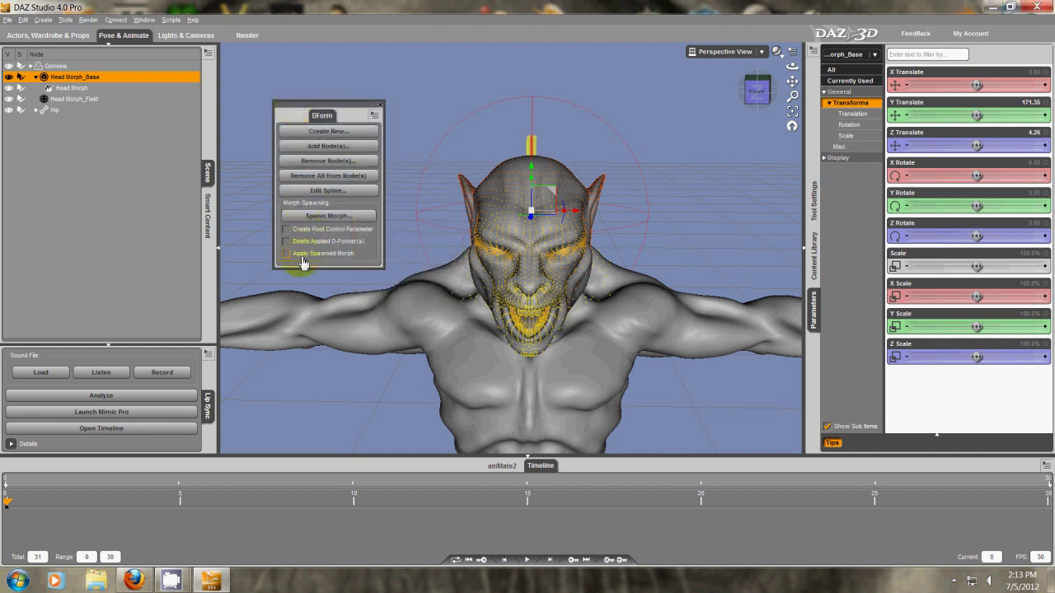
Step: Enable Create Root Control Parameter, Delete Applied D-Former(s) and Apply Spawned Morph for morph spawning
click(286, 228)
click(286, 240)
click(287, 253)
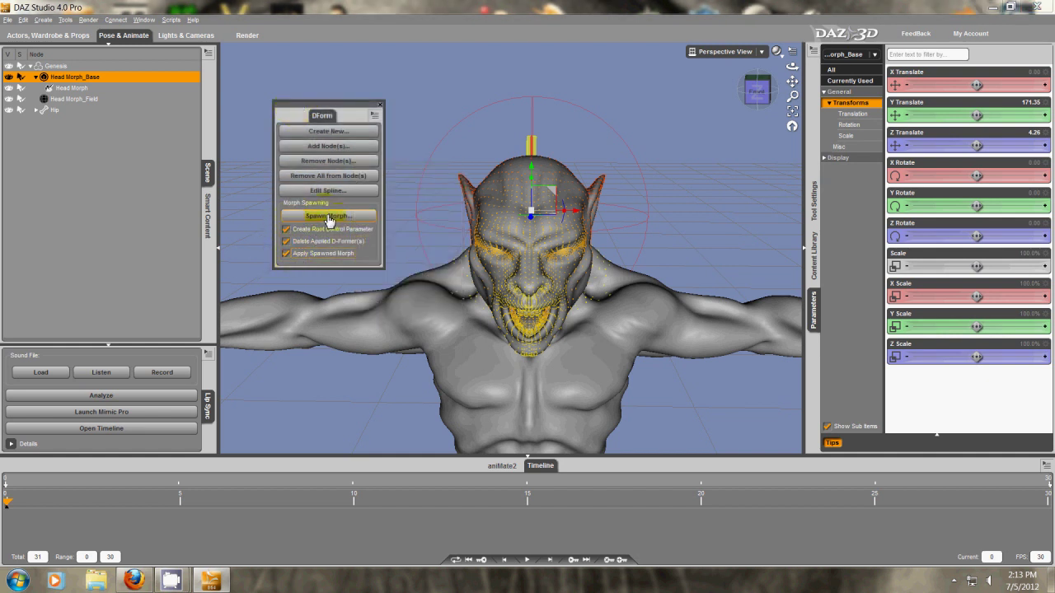
Step: Spawn a morph named "Test Lycan Head Morph" from the Genesis figure, deleting the applied D-Former, and close the DForm controls
click(65, 65)
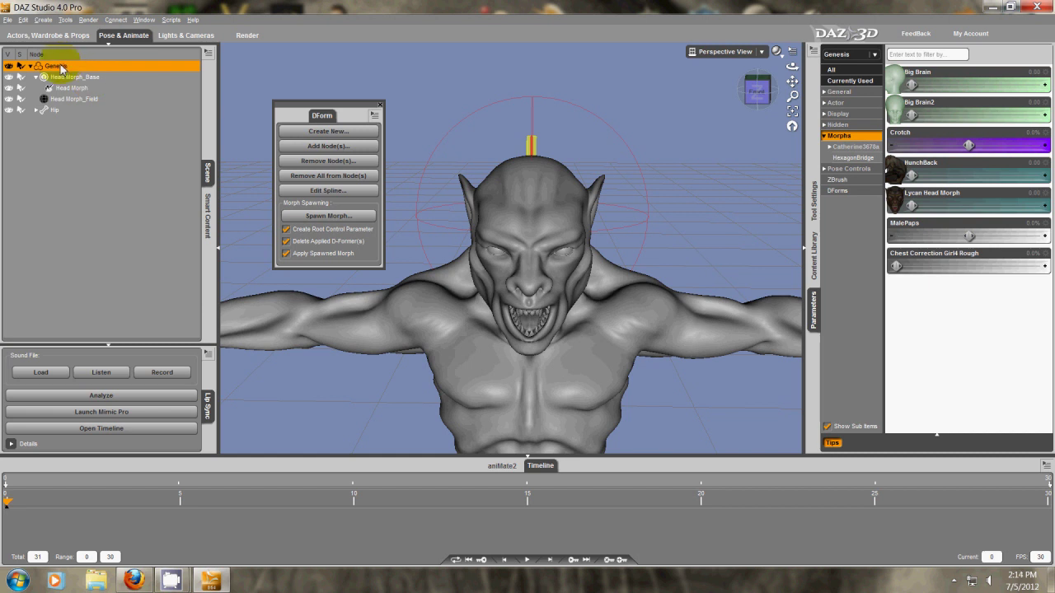
click(328, 216)
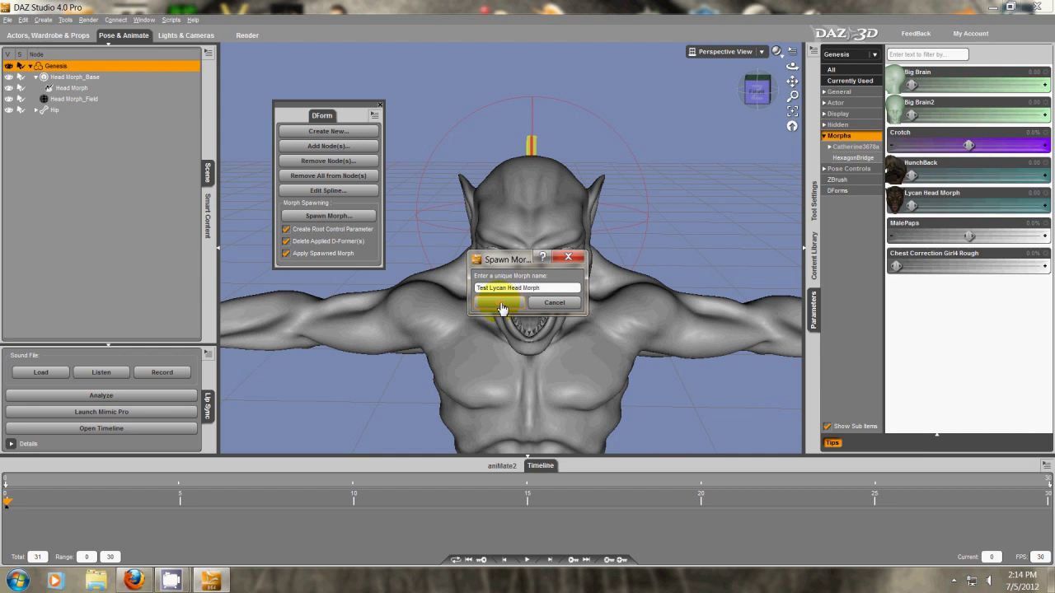
click(499, 304)
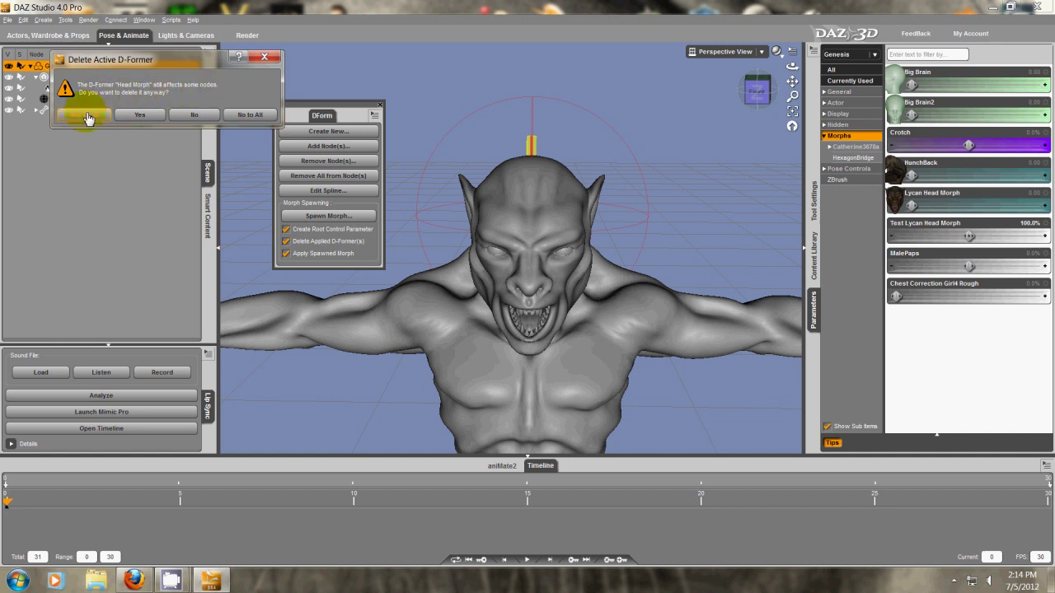
click(85, 114)
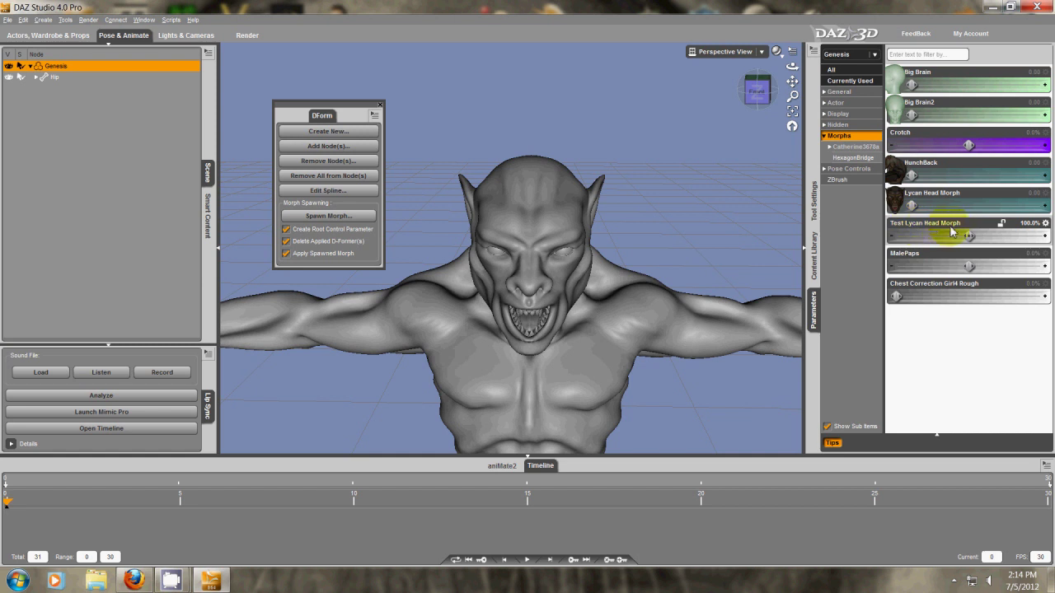
click(381, 106)
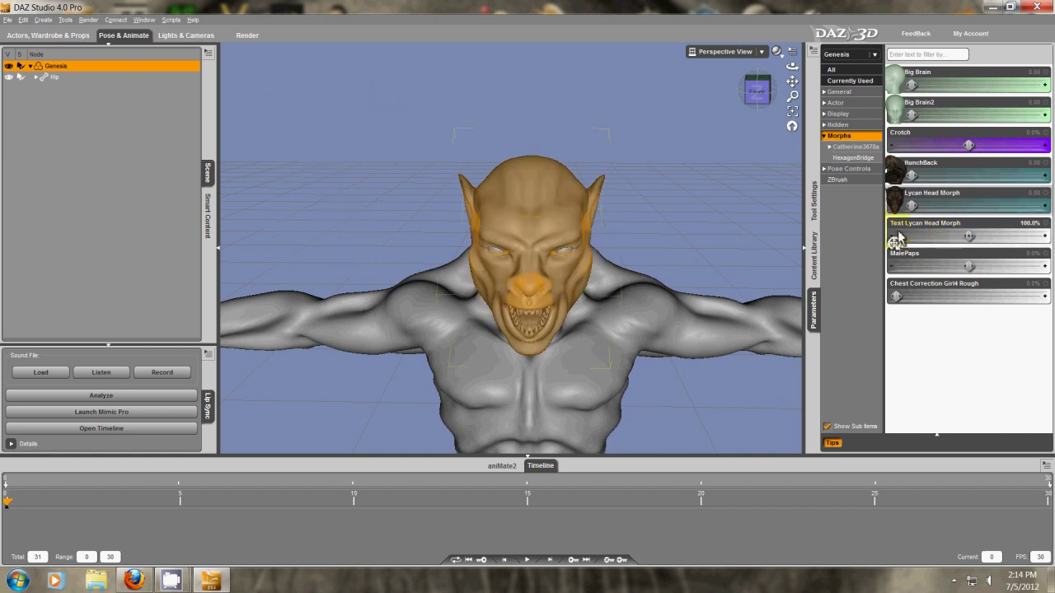
Step: Lower Test Lycan Head Morph to about 59.6% and change its parameter display format to Value
drag(970, 236, 943, 237)
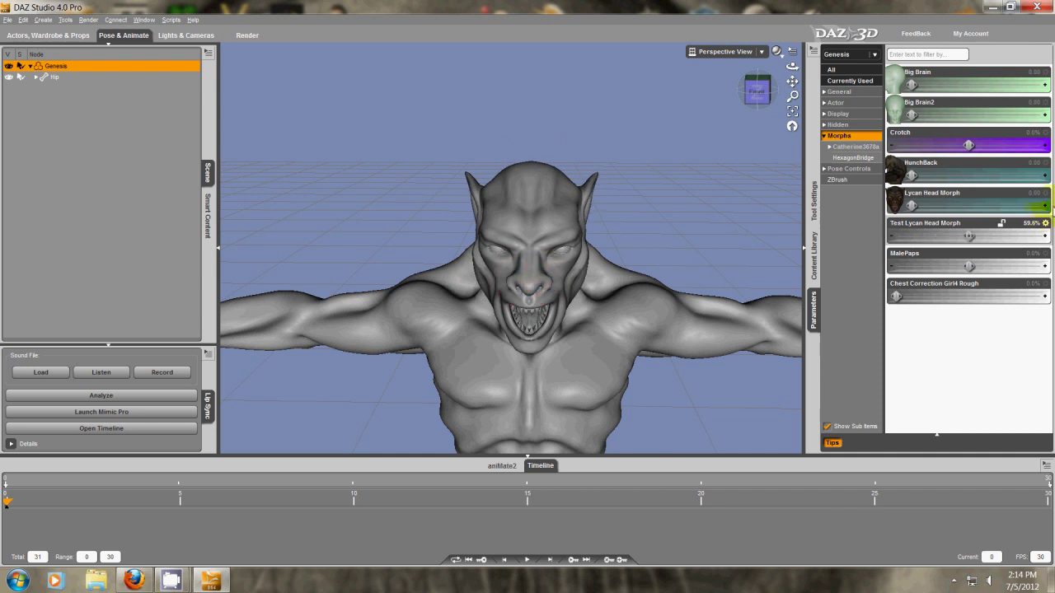
click(1045, 226)
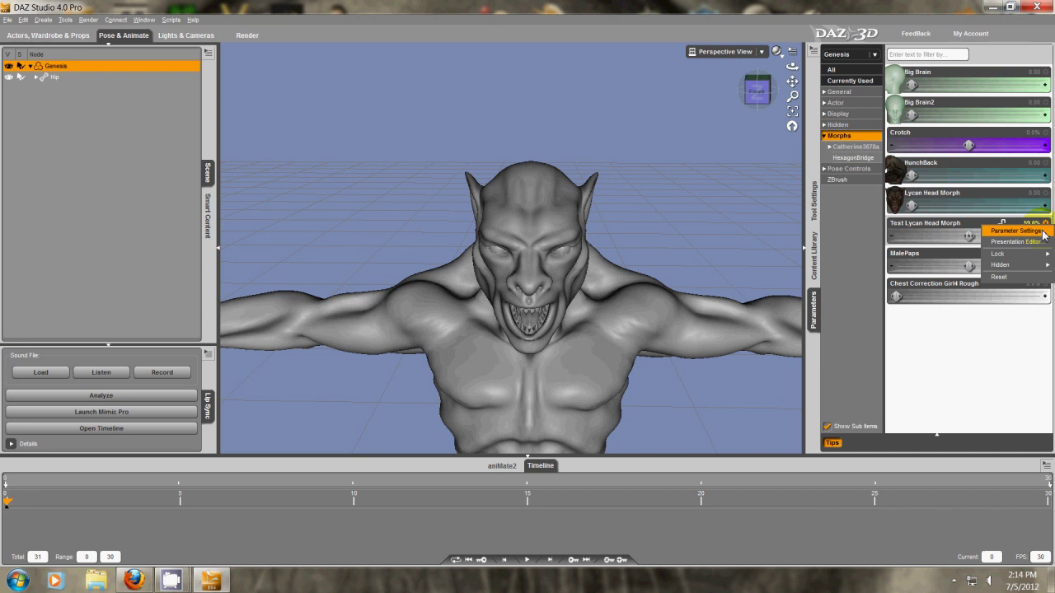
click(1042, 232)
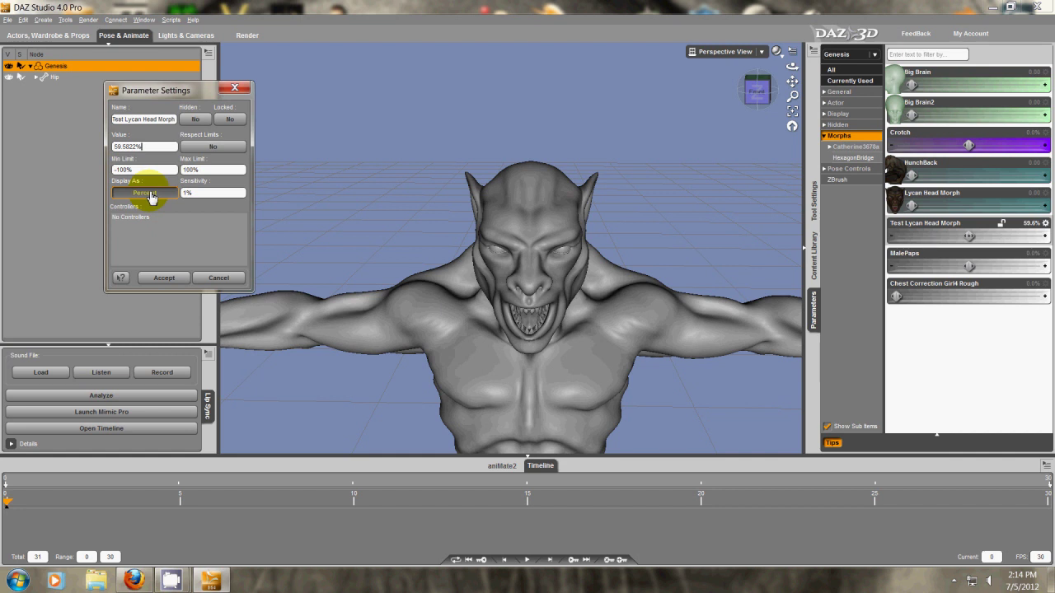
click(148, 193)
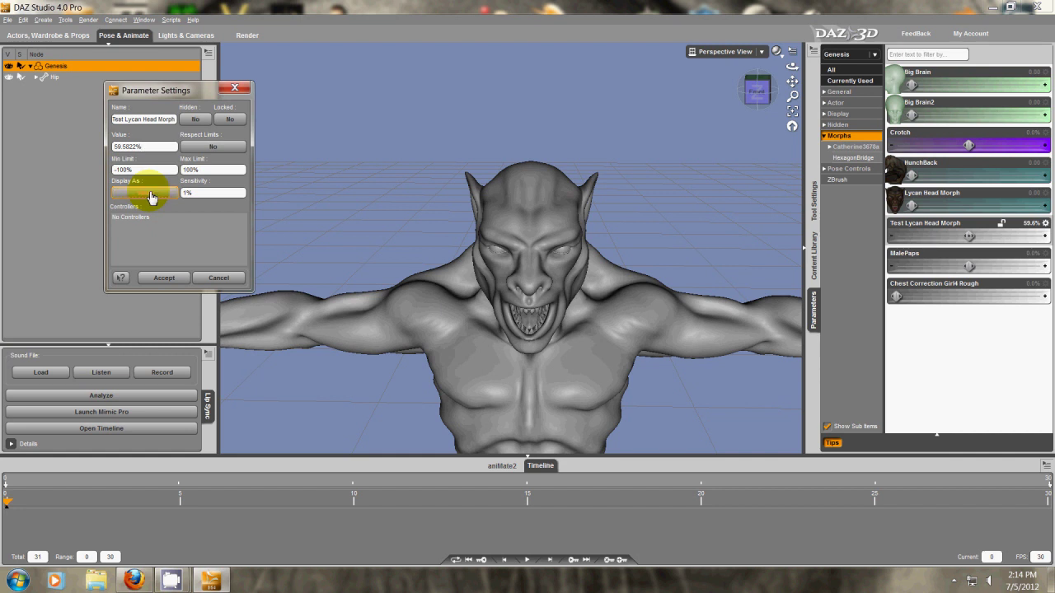
click(168, 280)
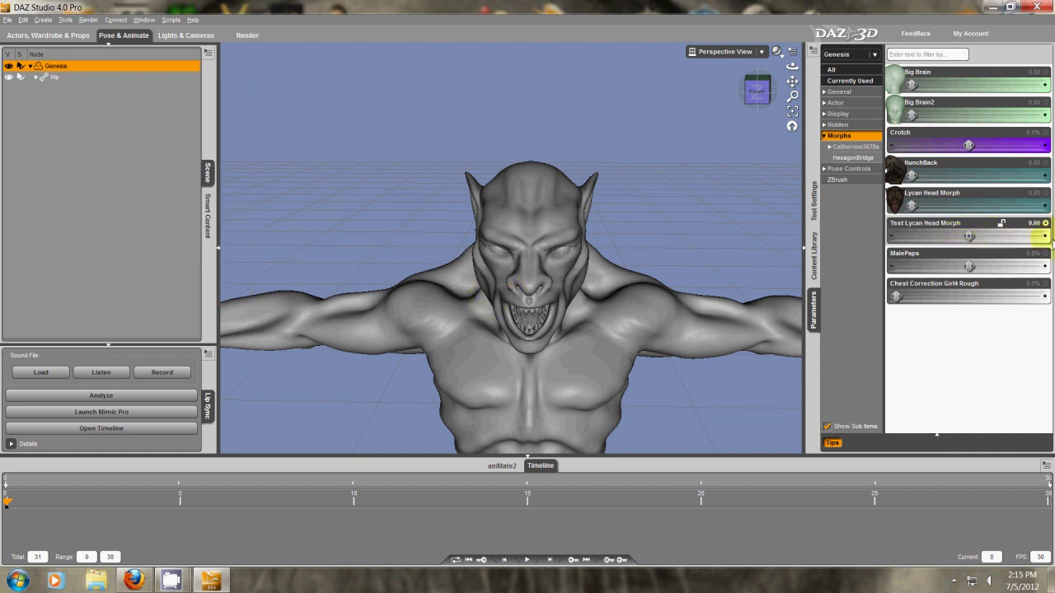
Step: Set the minimum limit of Test Lycan Head Morph to 0 in its parameter settings
click(1045, 223)
click(951, 231)
double_click(127, 170)
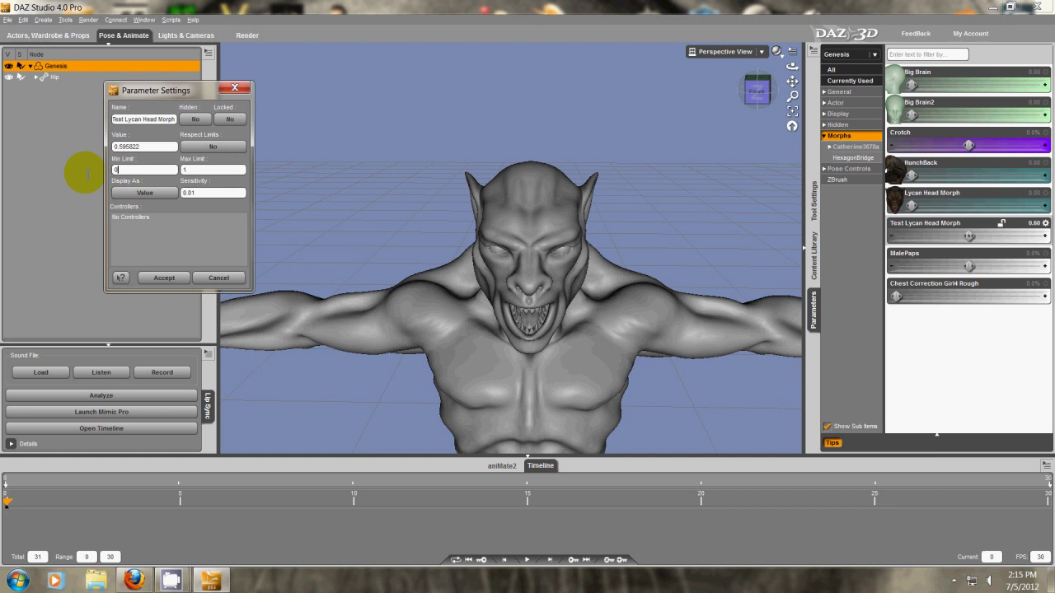
key(Return)
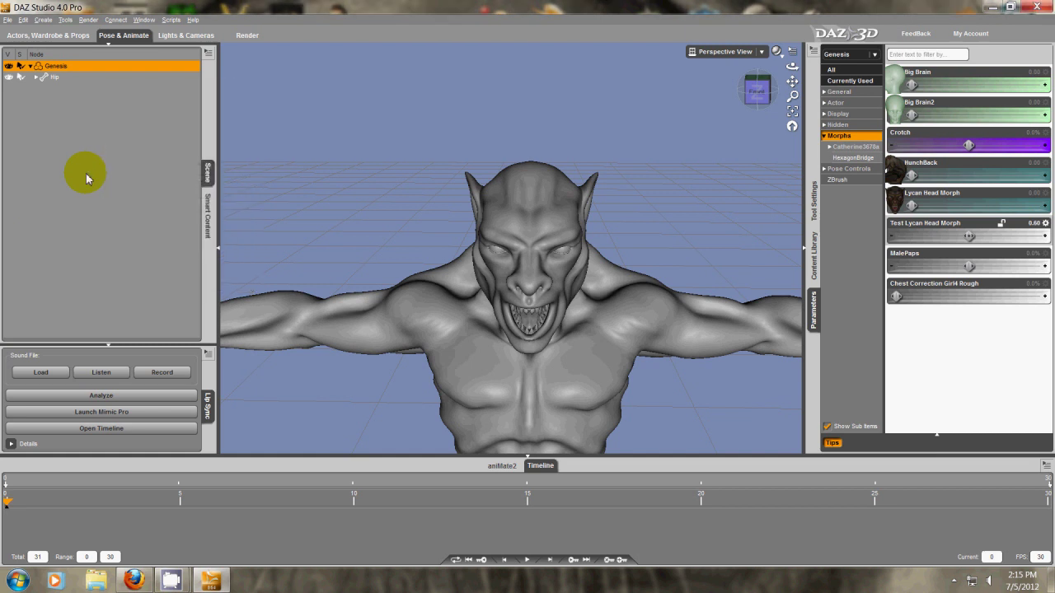
Step: Turn on Respect Limits for the Test Lycan Head Morph parameter
click(1044, 224)
click(1013, 229)
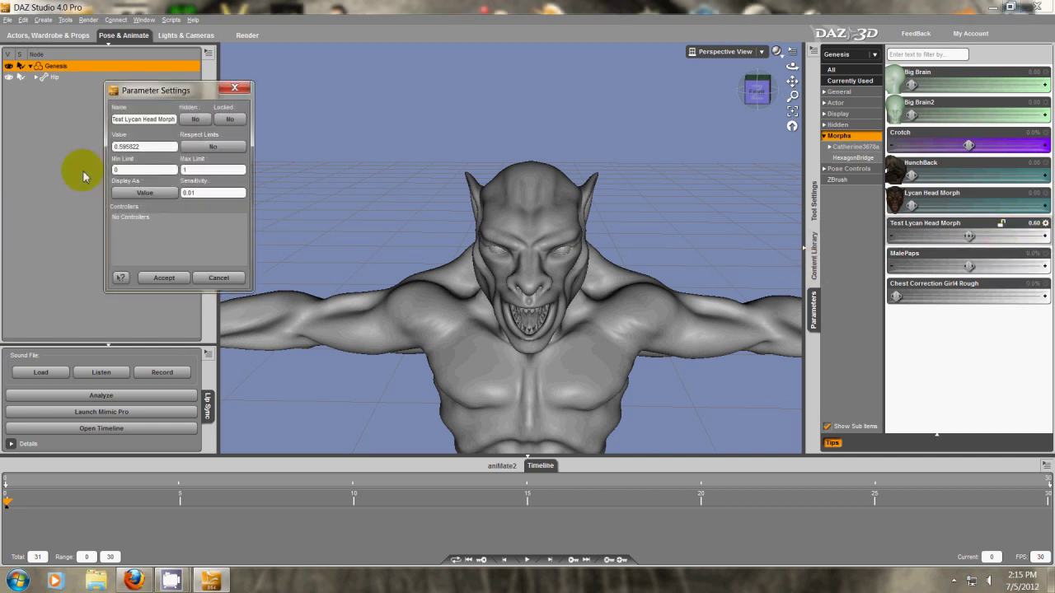
click(204, 170)
drag(203, 170, 184, 173)
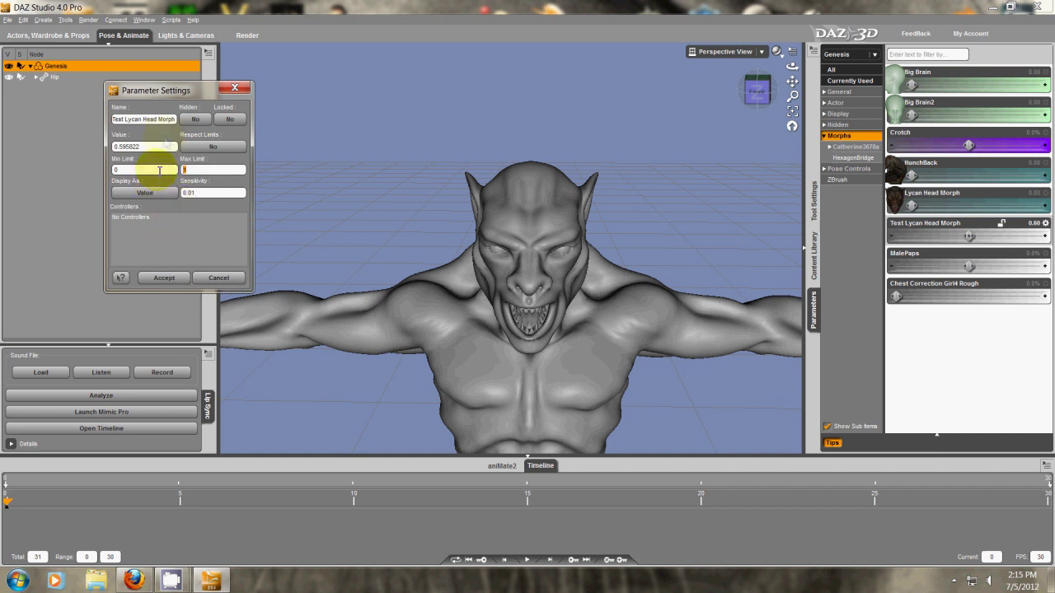
click(208, 148)
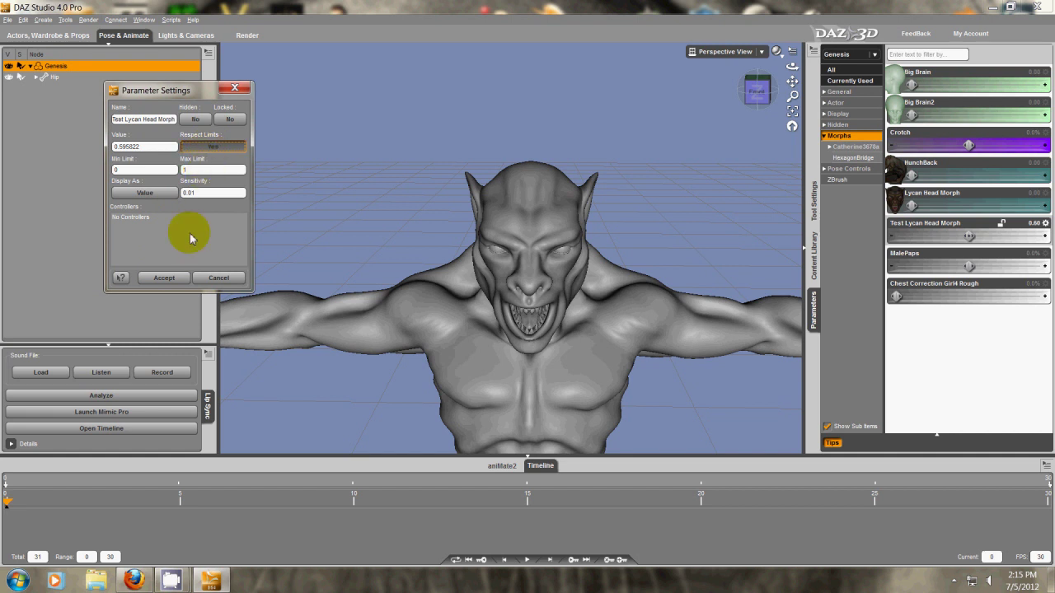
click(174, 278)
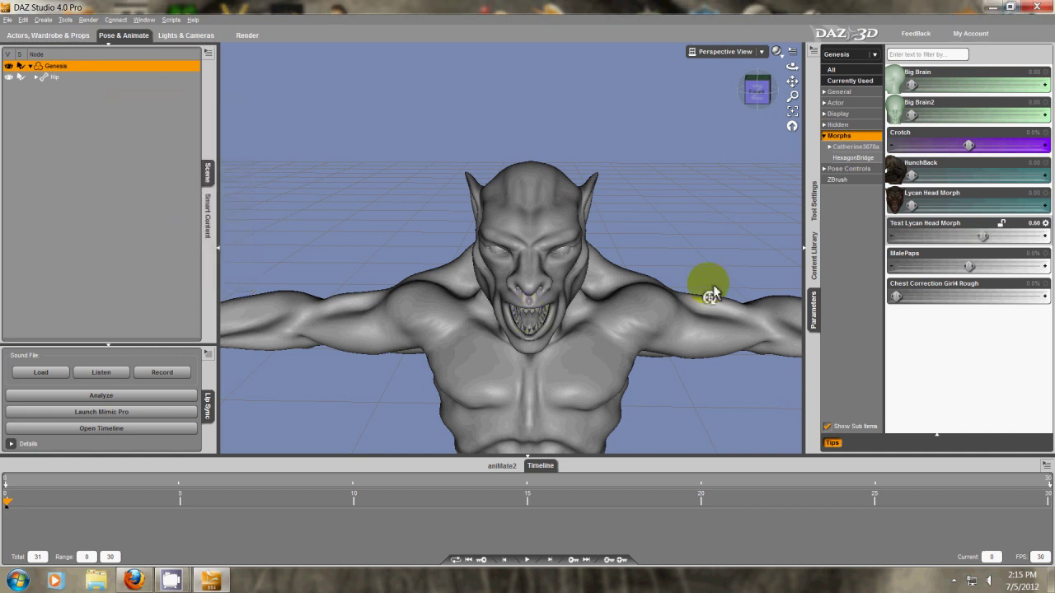
Step: Test Test Lycan Head Morph from 0 to 1.00, leave it at 1.00 and inspect the head from the front
drag(981, 237, 896, 235)
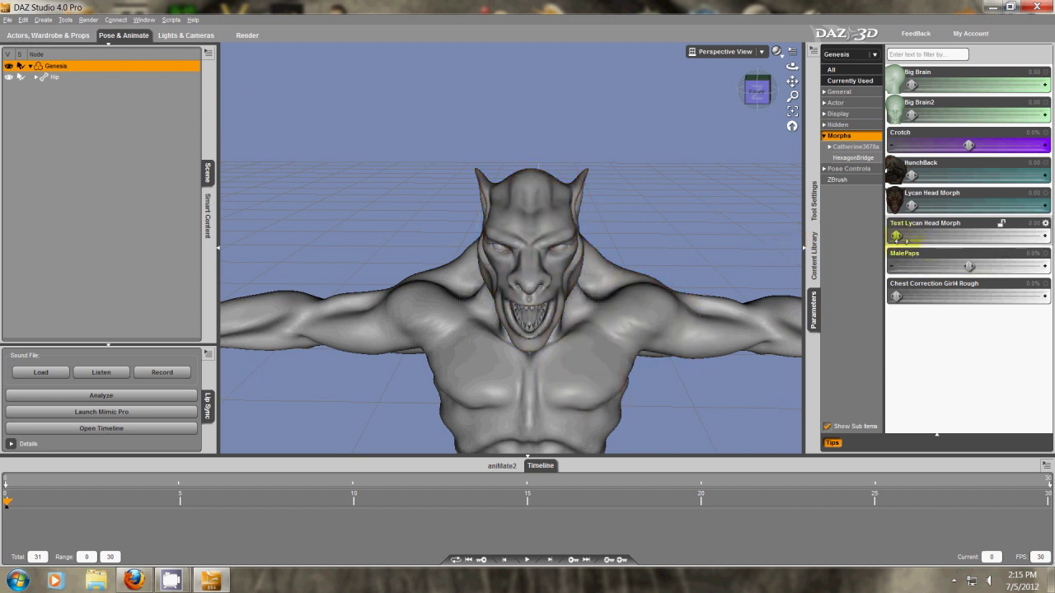
drag(896, 237, 1042, 236)
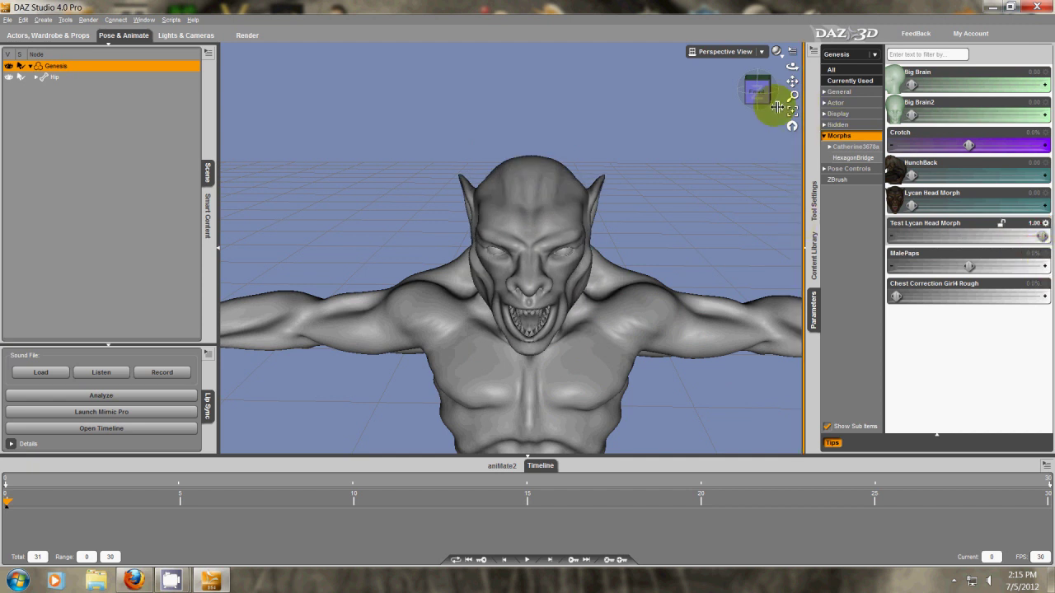
click(753, 94)
drag(486, 265, 527, 279)
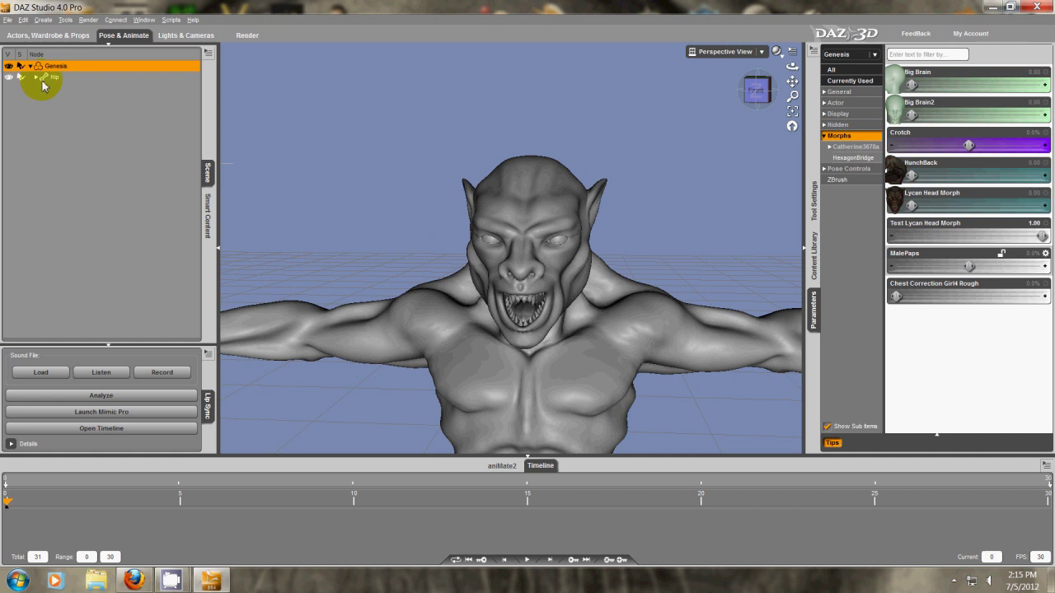
Step: Start saving a DSF morph file as a support asset with the product name "test morph"
click(23, 19)
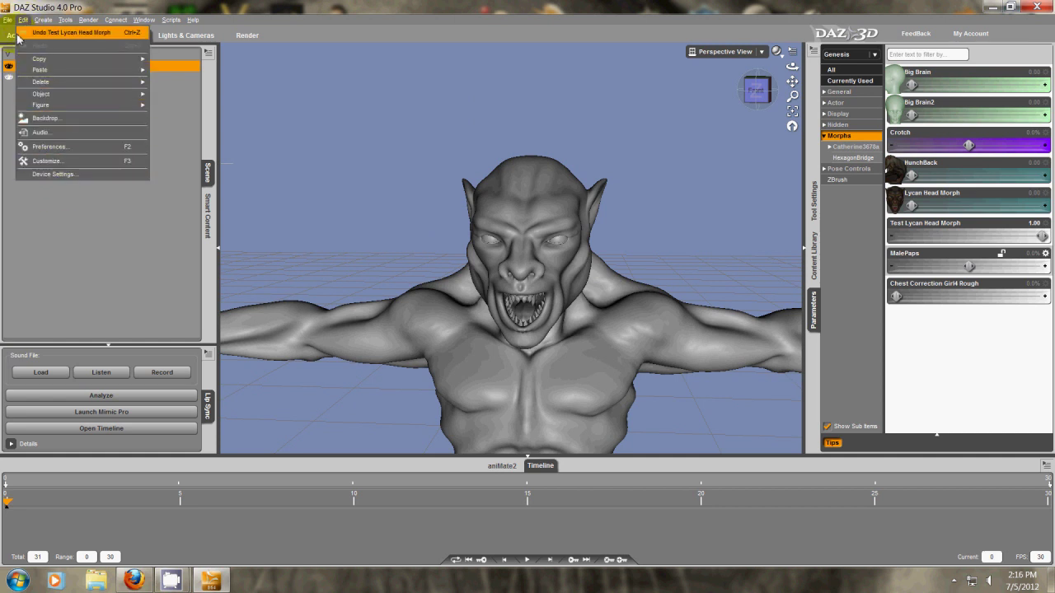
mouse_move(7, 19)
mouse_move(91, 85)
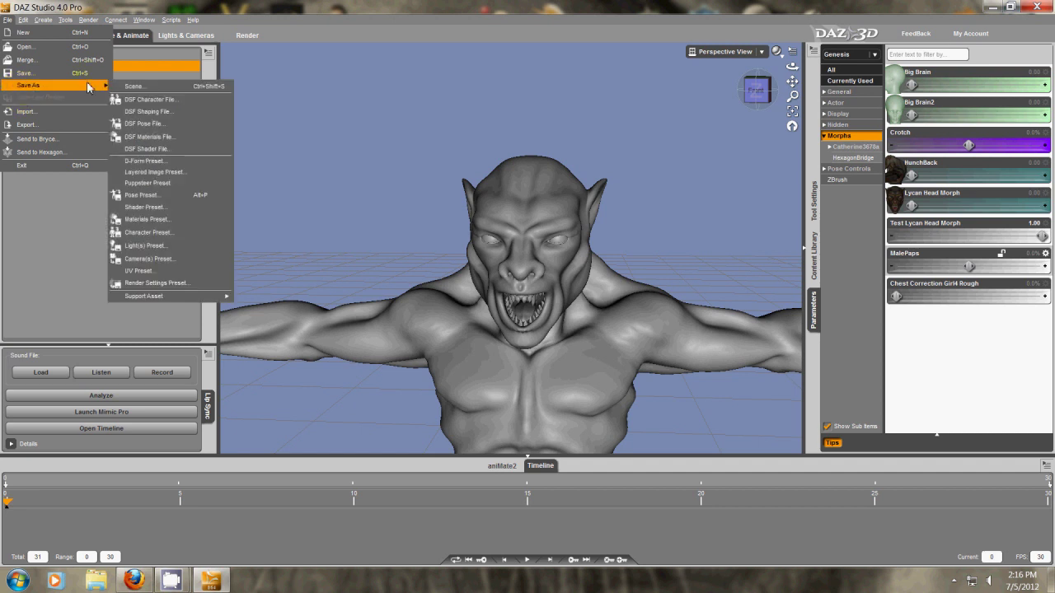
mouse_move(174, 298)
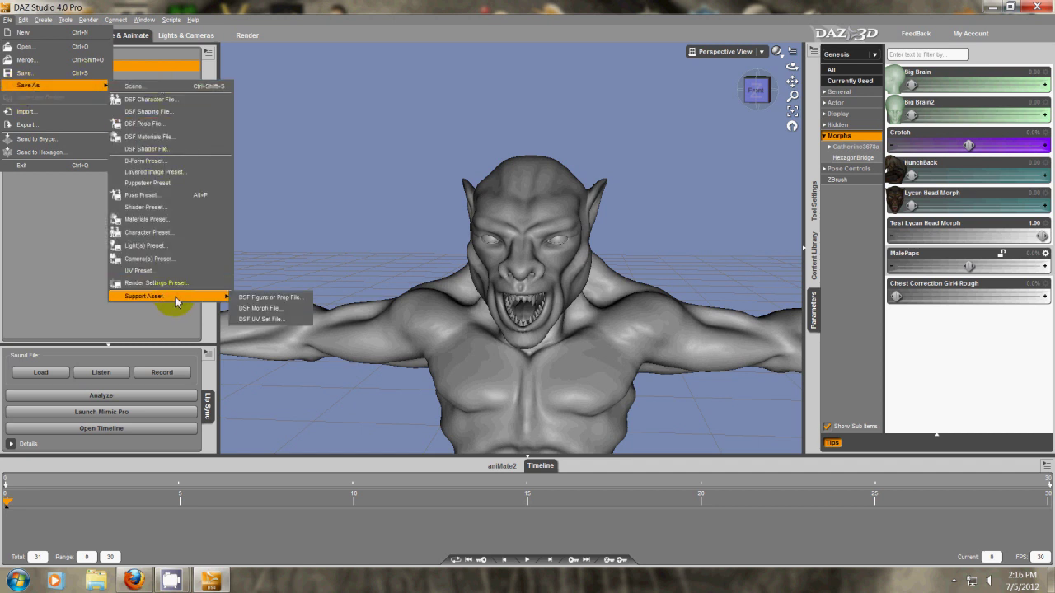
click(255, 307)
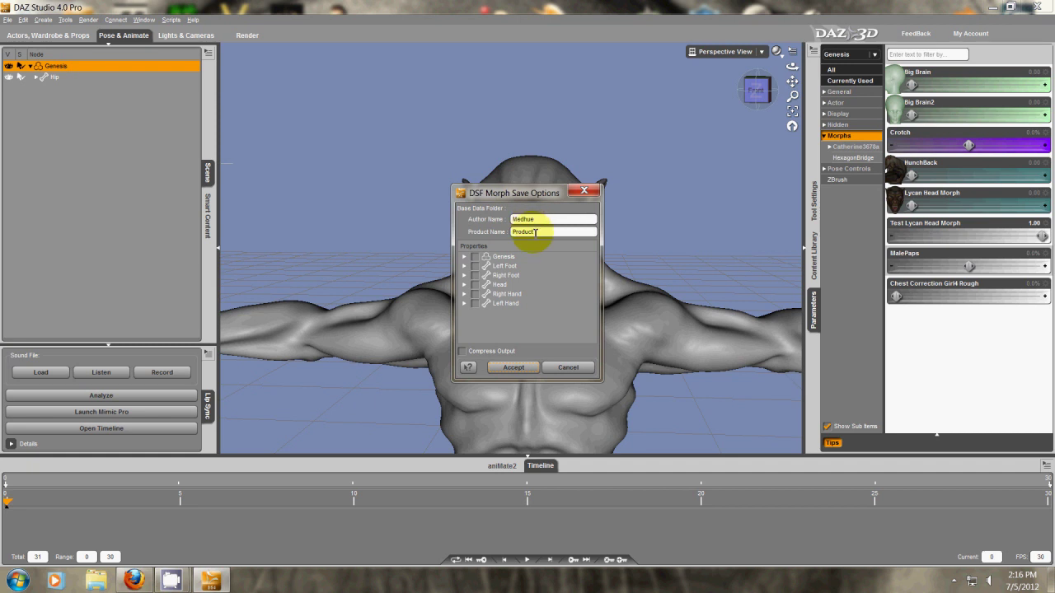
double_click(531, 232)
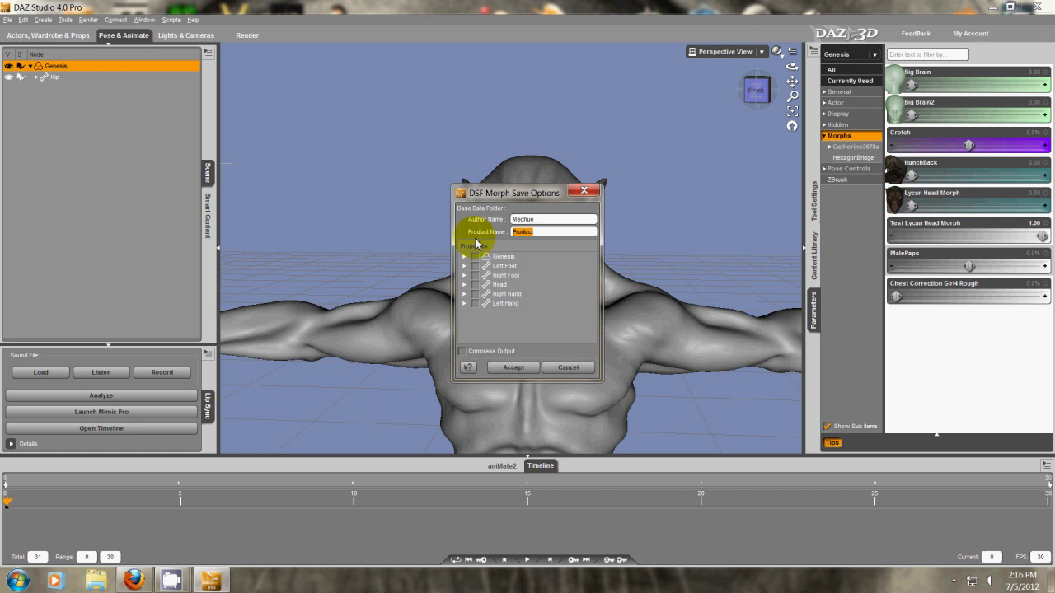
text(test morph)
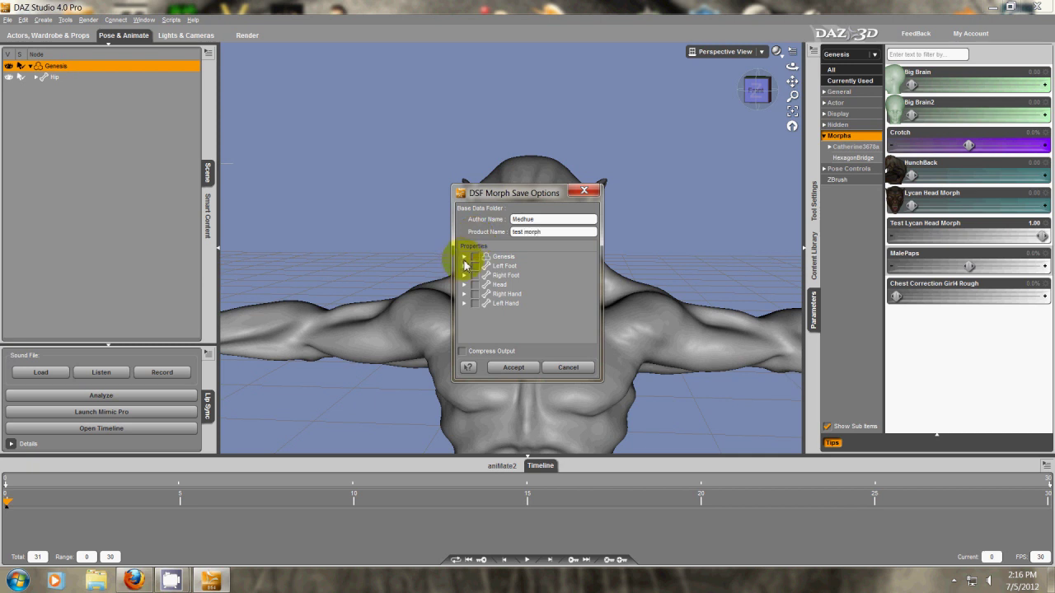
Step: Include only Test Lycan Head Morph from Genesis' Morphs group in the DSF morph file and save it
click(464, 259)
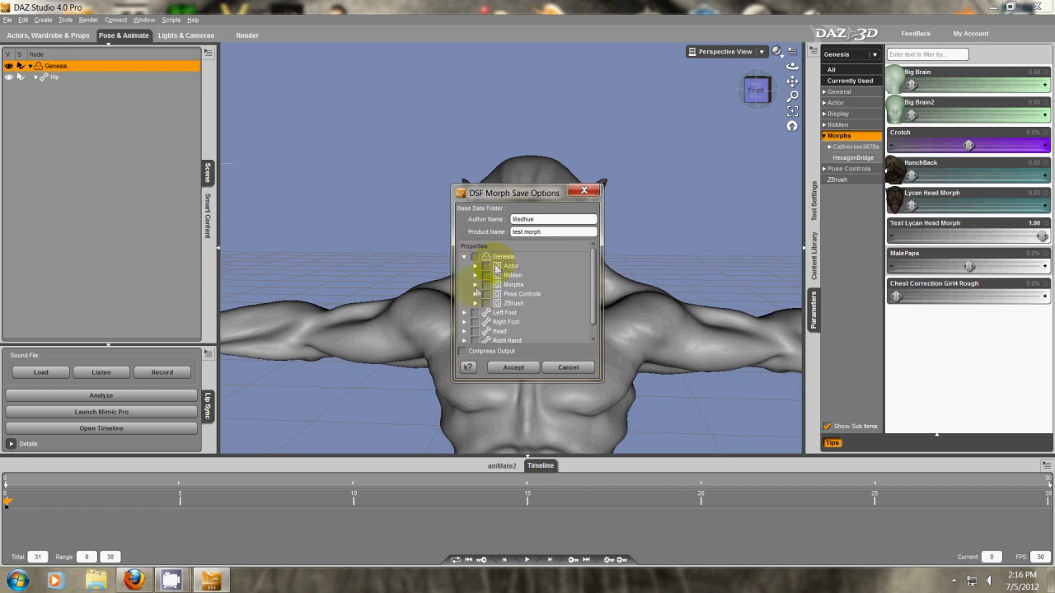
click(474, 285)
scroll(490, 296, down, 2)
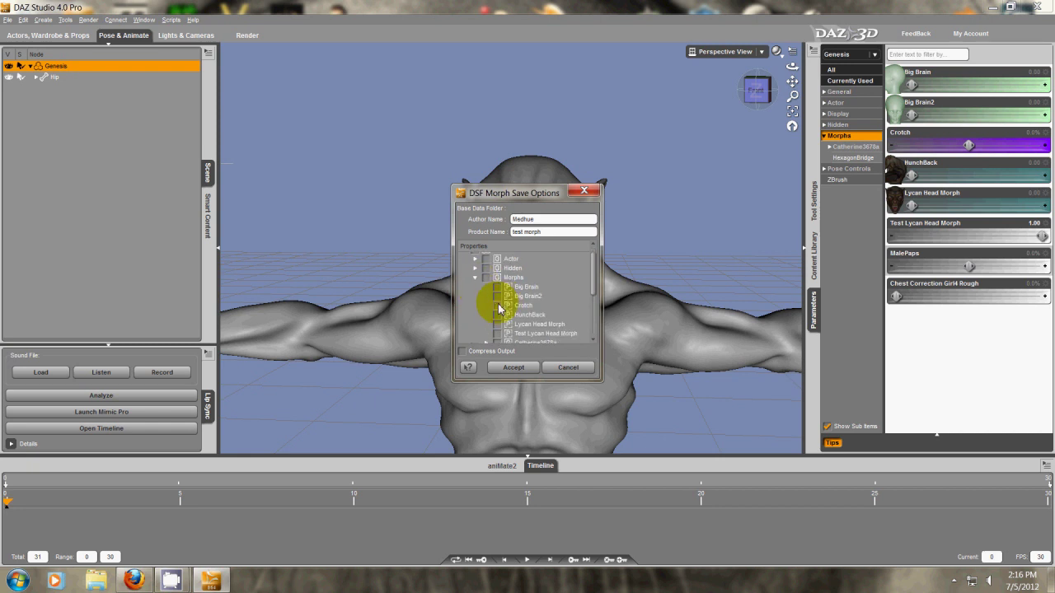
click(497, 296)
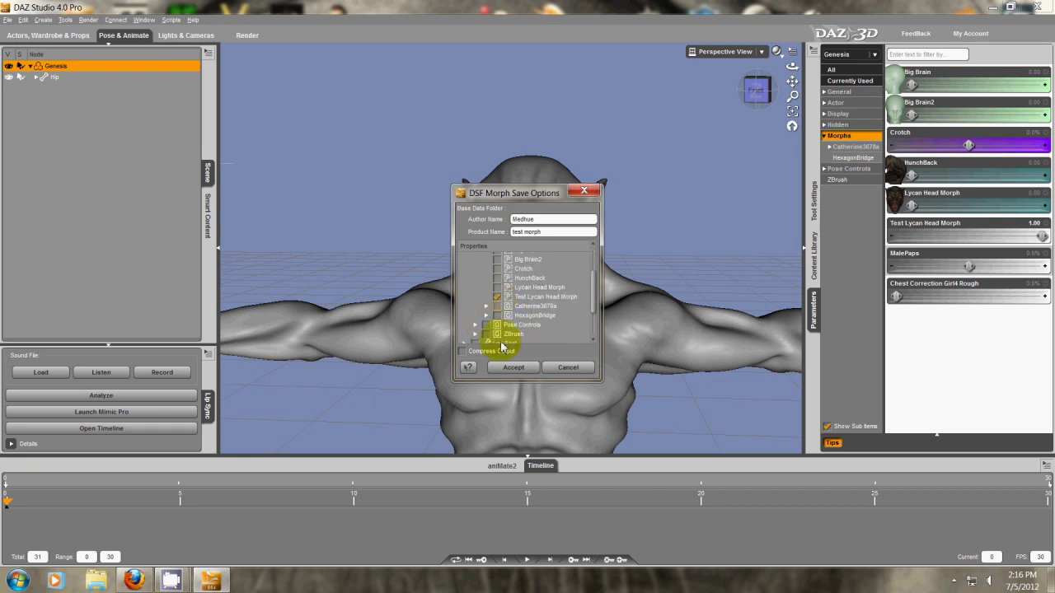
click(511, 371)
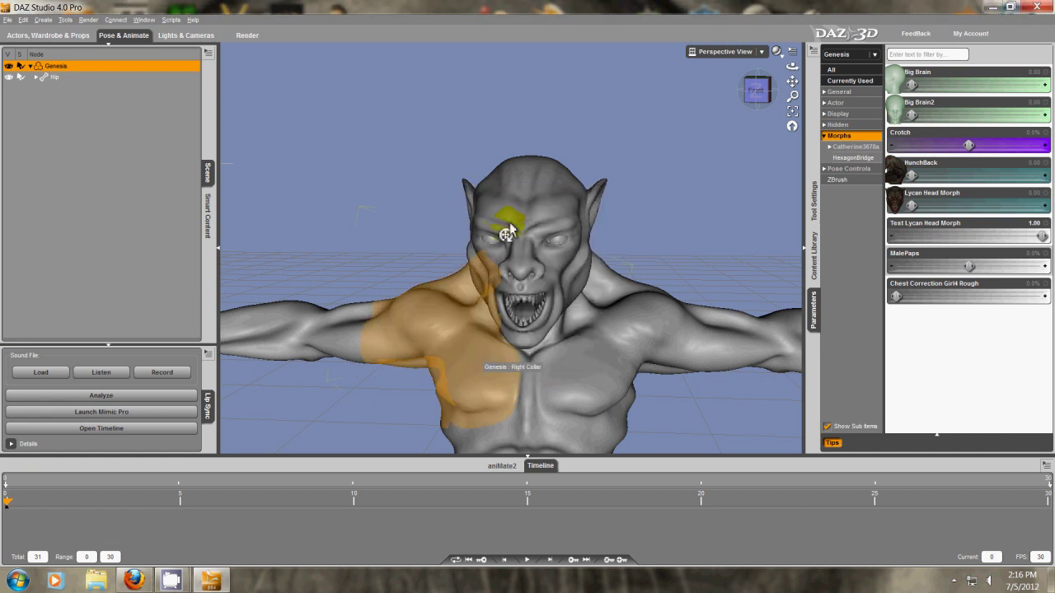
Step: Open the Documents library in Windows Explorer and go to the DAZ 3D > Studio > My Library > data folder
click(17, 582)
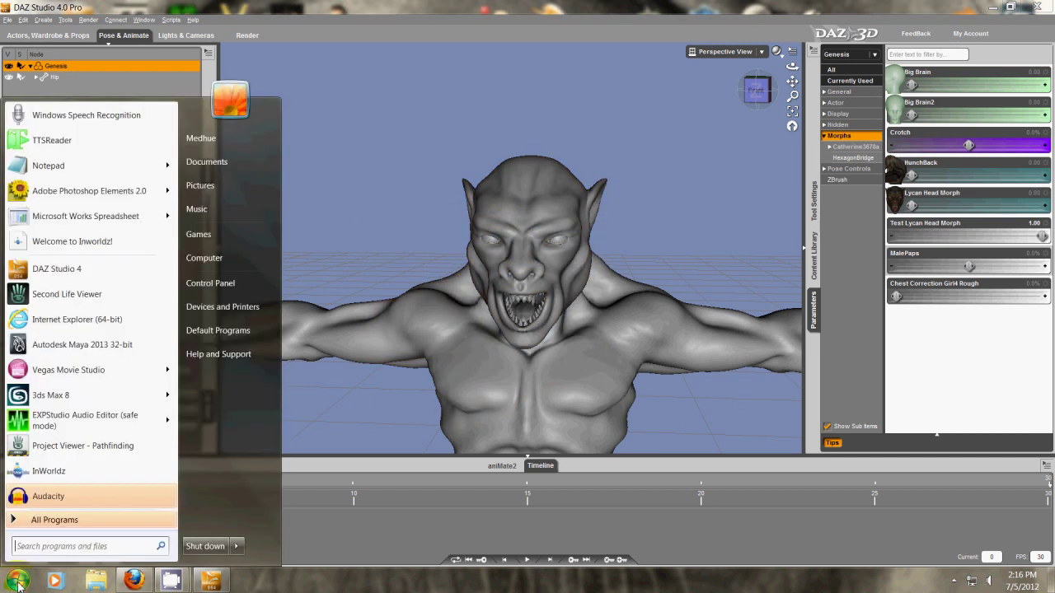
click(212, 169)
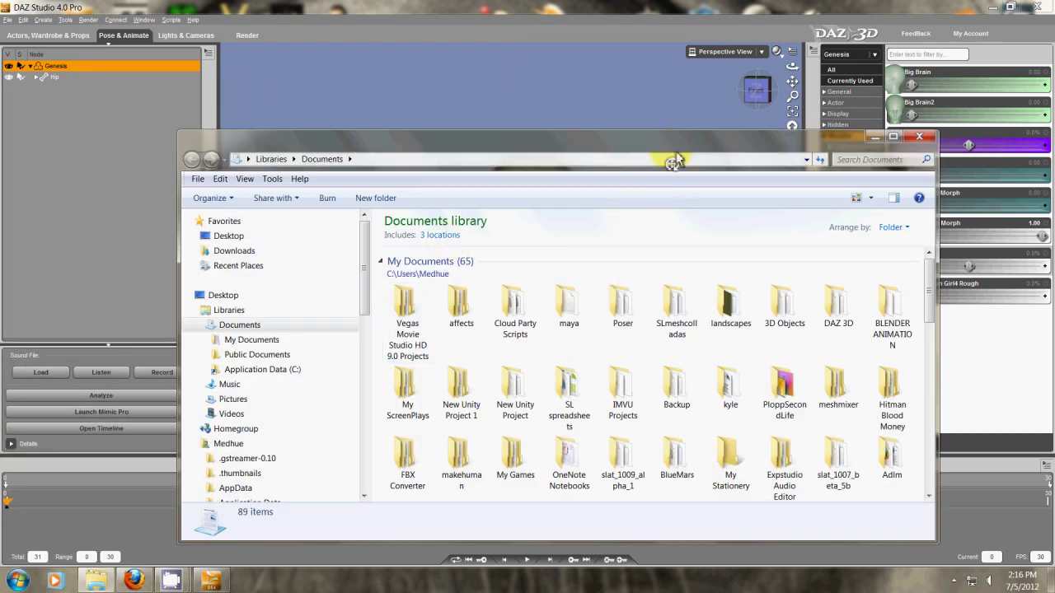
drag(674, 160, 546, 84)
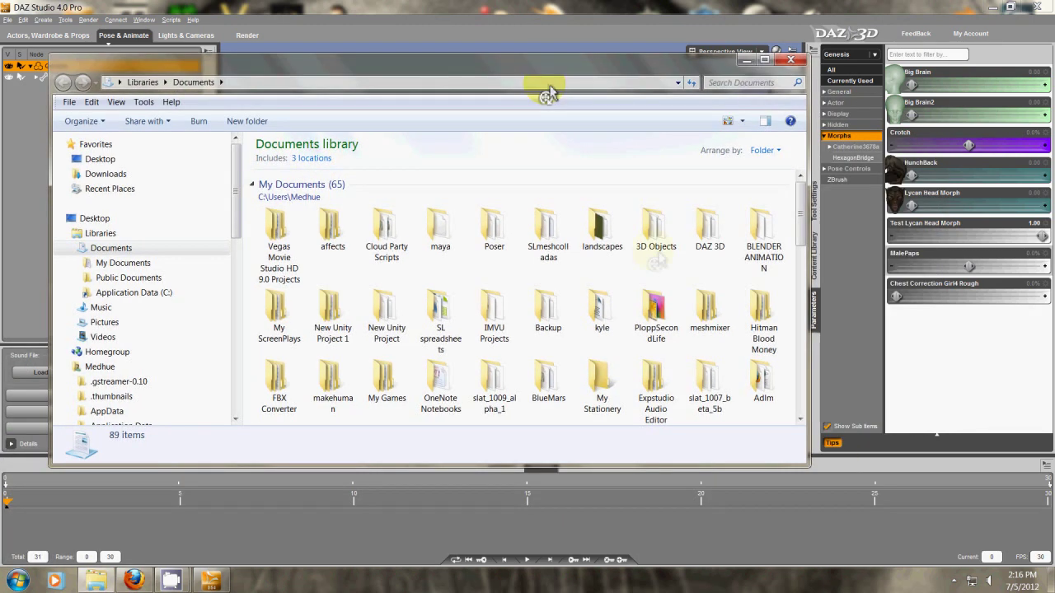
double_click(710, 237)
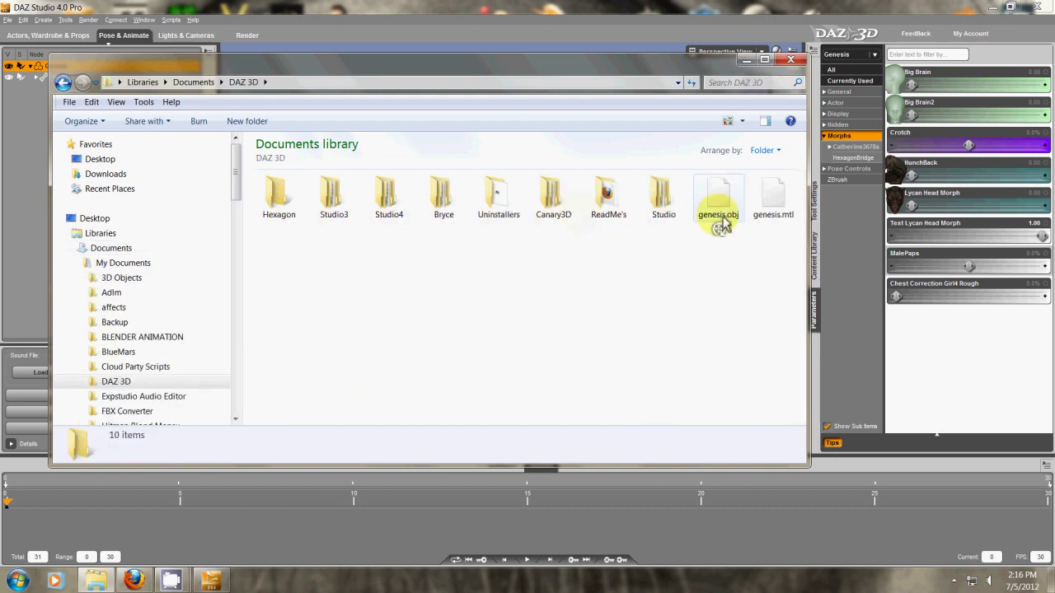
double_click(663, 191)
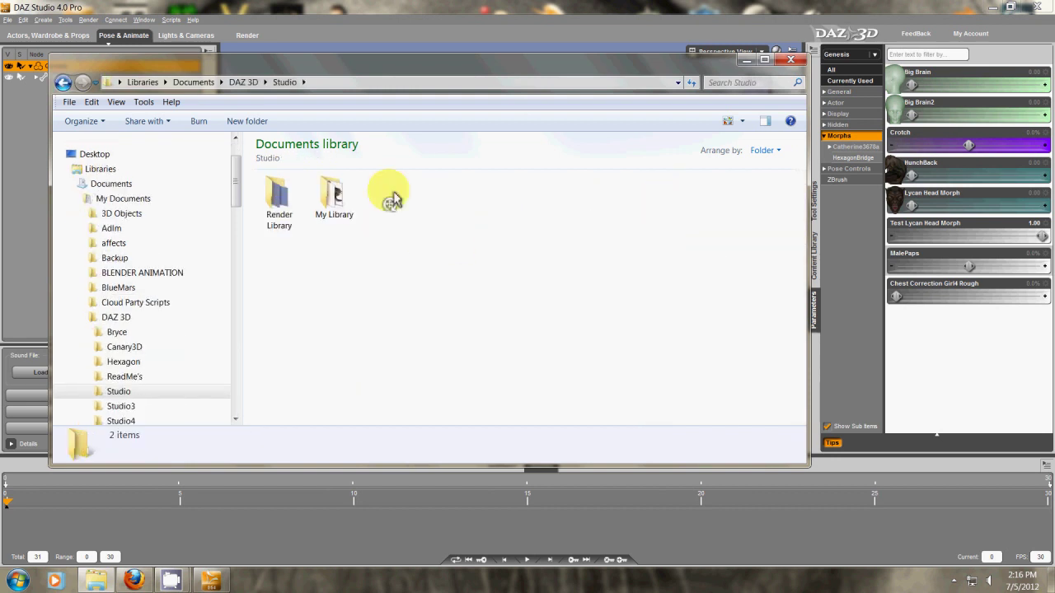
double_click(333, 202)
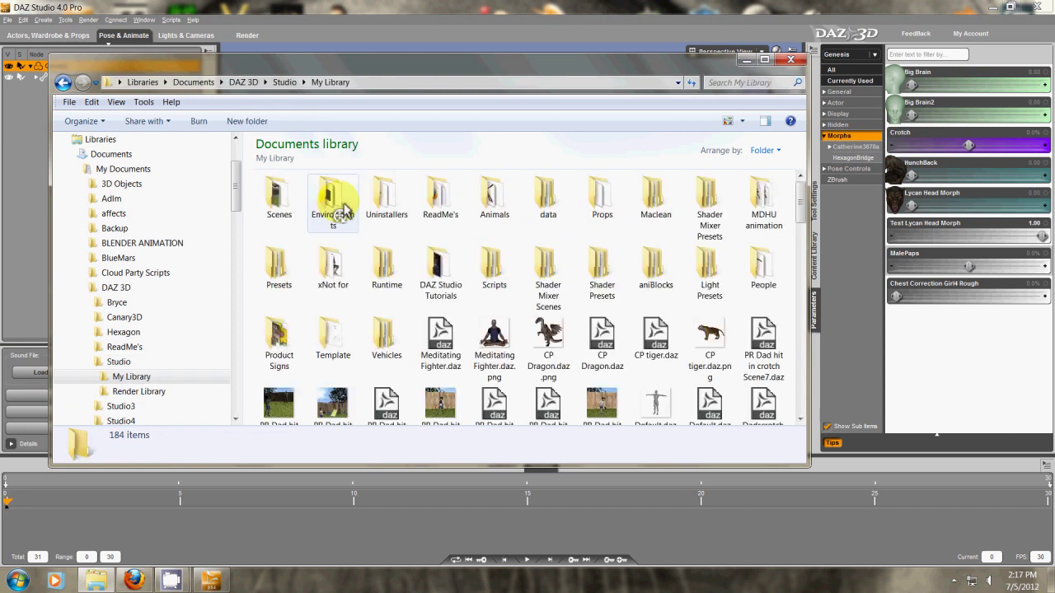
right_click(548, 210)
double_click(548, 210)
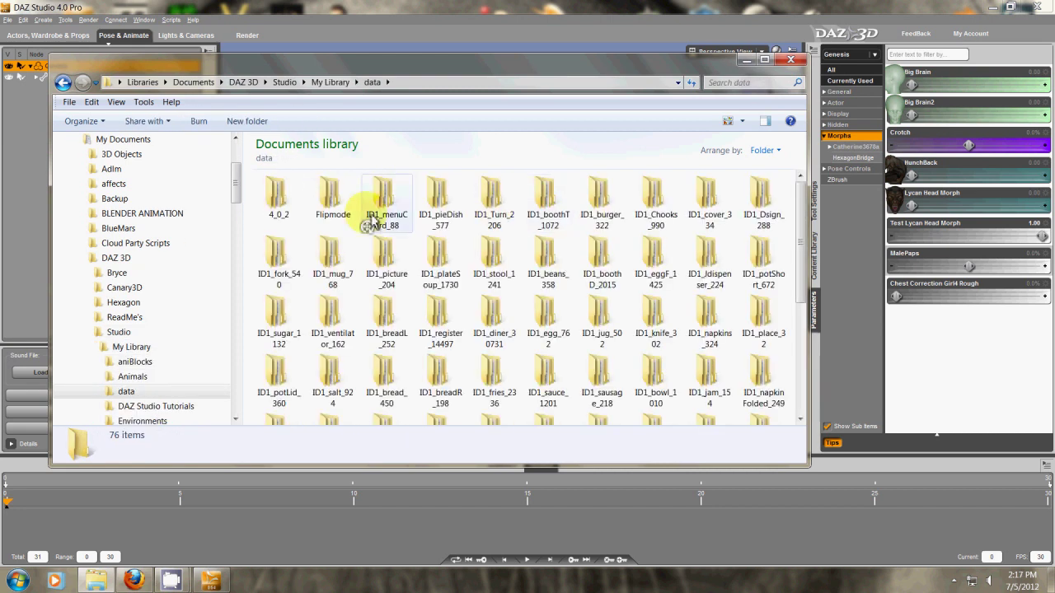
Step: Locate the saved DSF file in the data folder under DAZ 3D > Genesis > Base > Morphs, in the author's test morph folder
scroll(607, 396, down, 5)
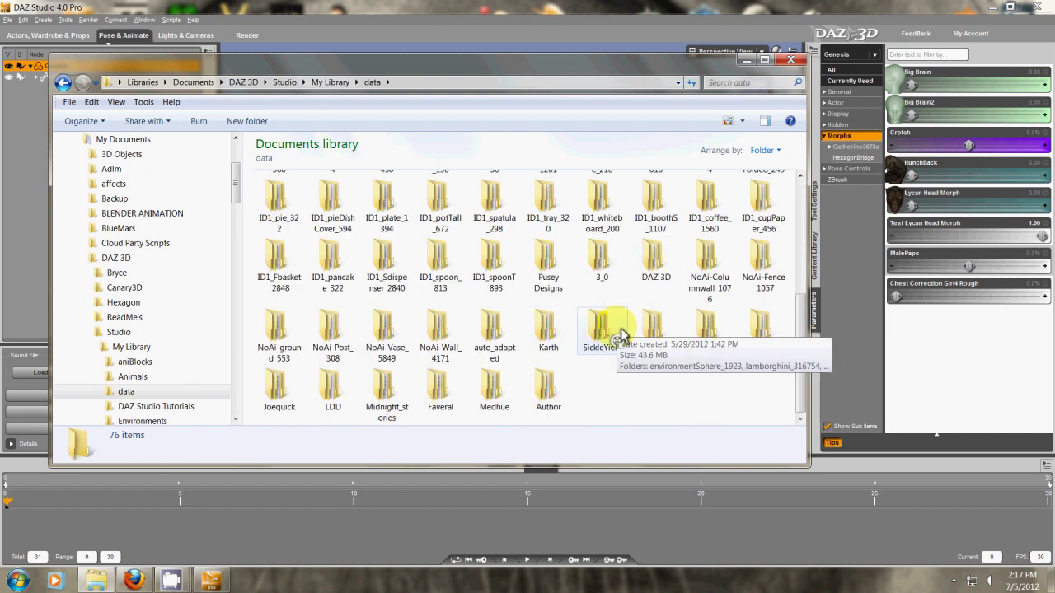
click(656, 272)
double_click(656, 276)
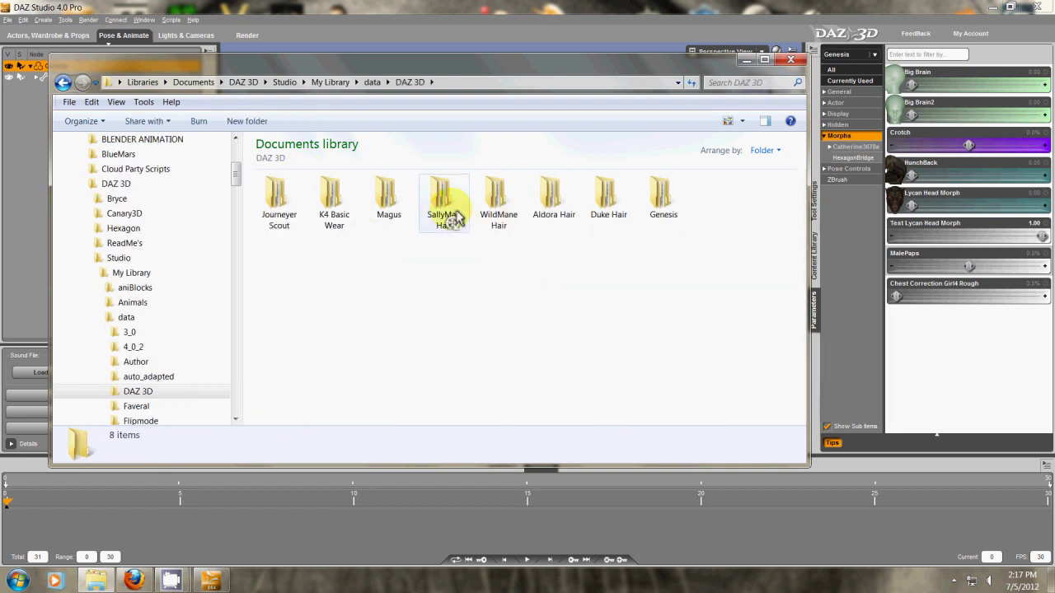
click(657, 200)
double_click(656, 201)
double_click(276, 208)
double_click(285, 210)
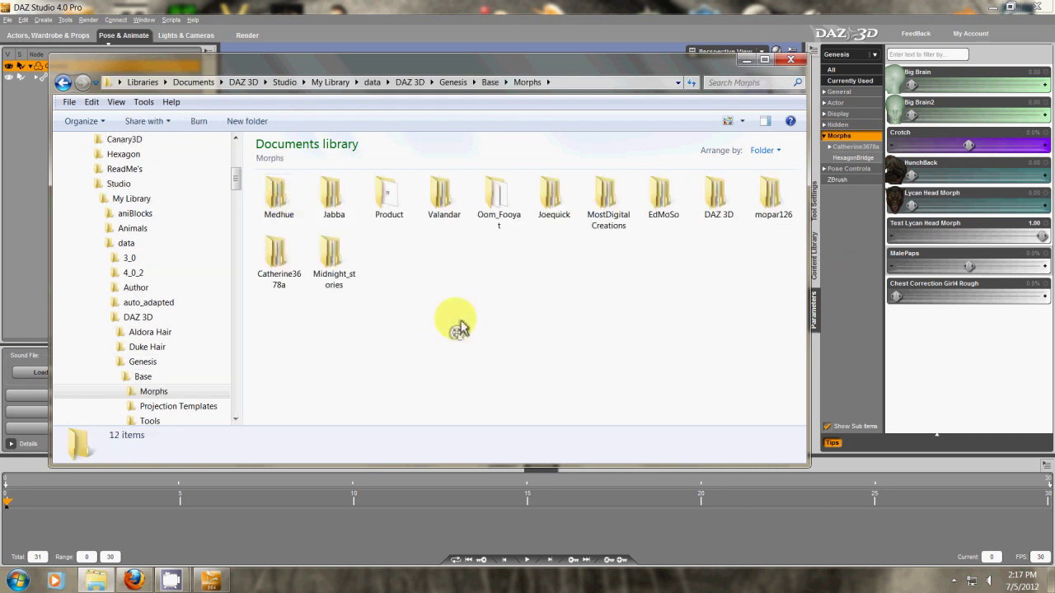
click(286, 212)
double_click(285, 212)
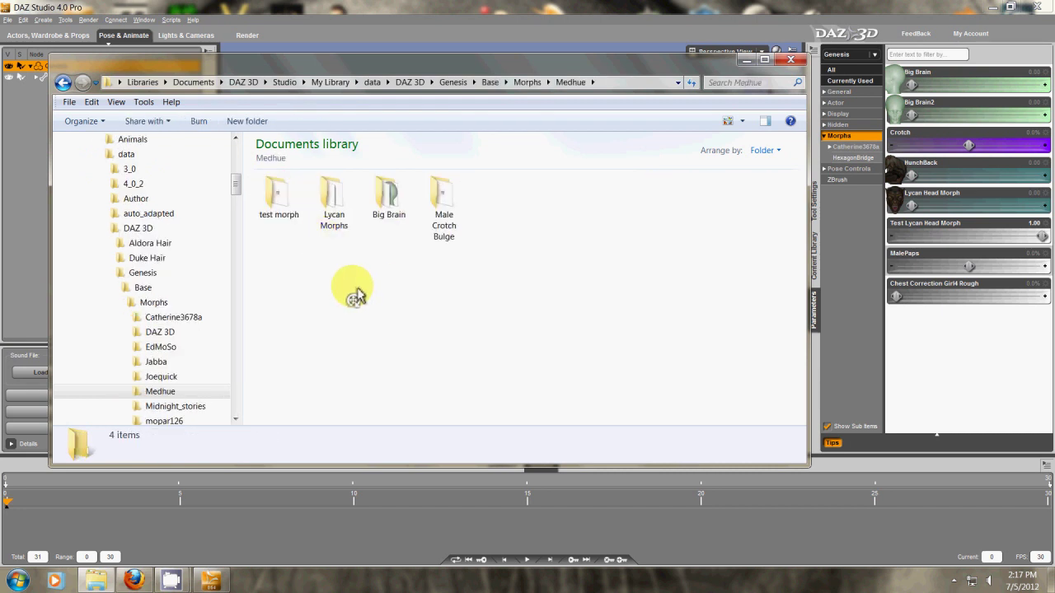
double_click(282, 205)
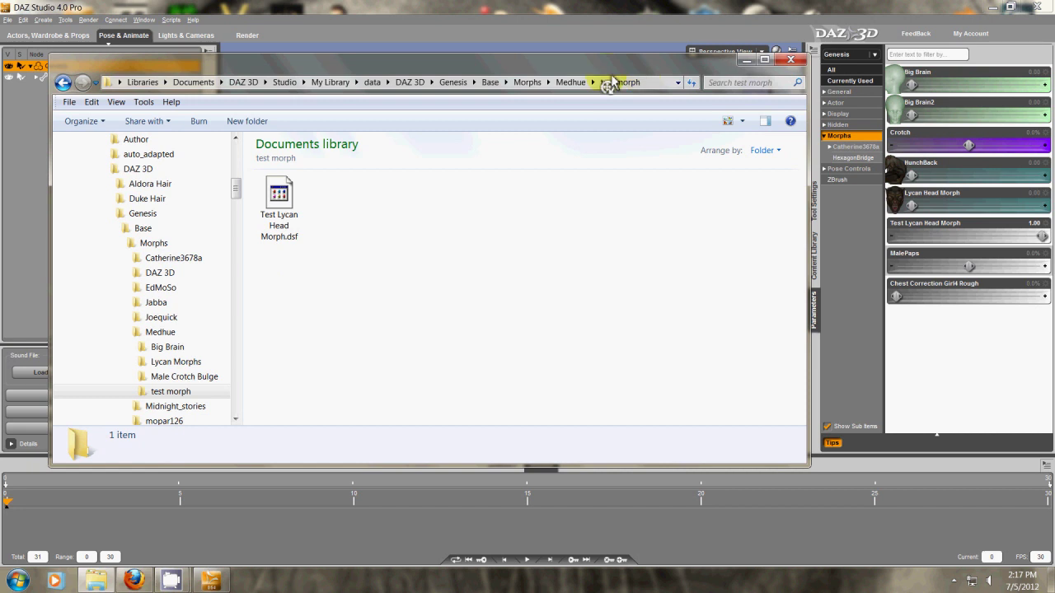
Step: Examine the Lycan Morphs folder for its morph and image files, return to the author's folder, and switch back to DAZ Studio
click(571, 83)
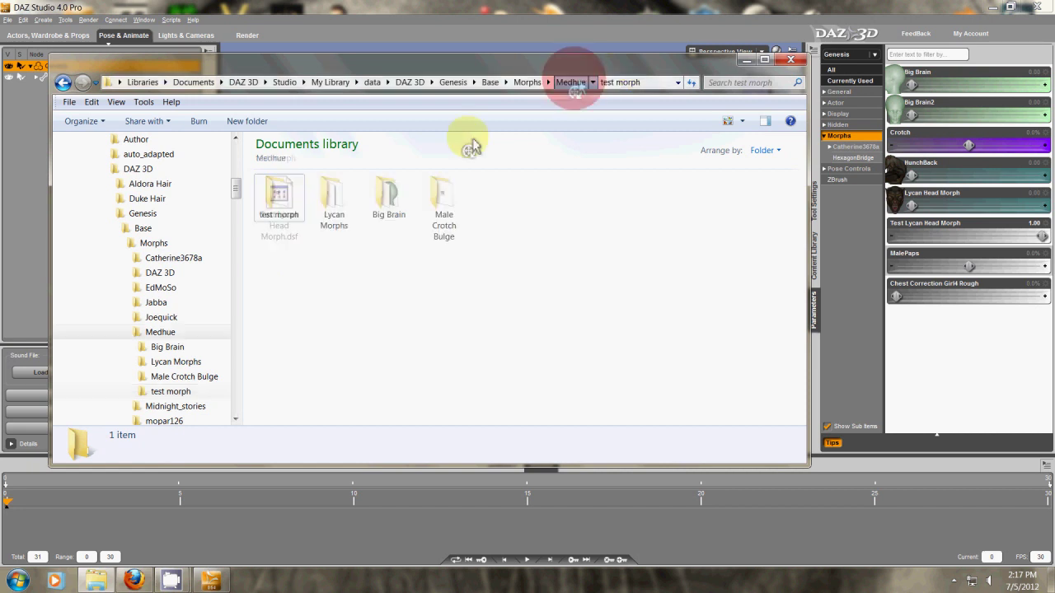
mouse_move(336, 211)
mouse_down()
mouse_move(289, 196)
mouse_move(345, 202)
mouse_up()
double_click(342, 201)
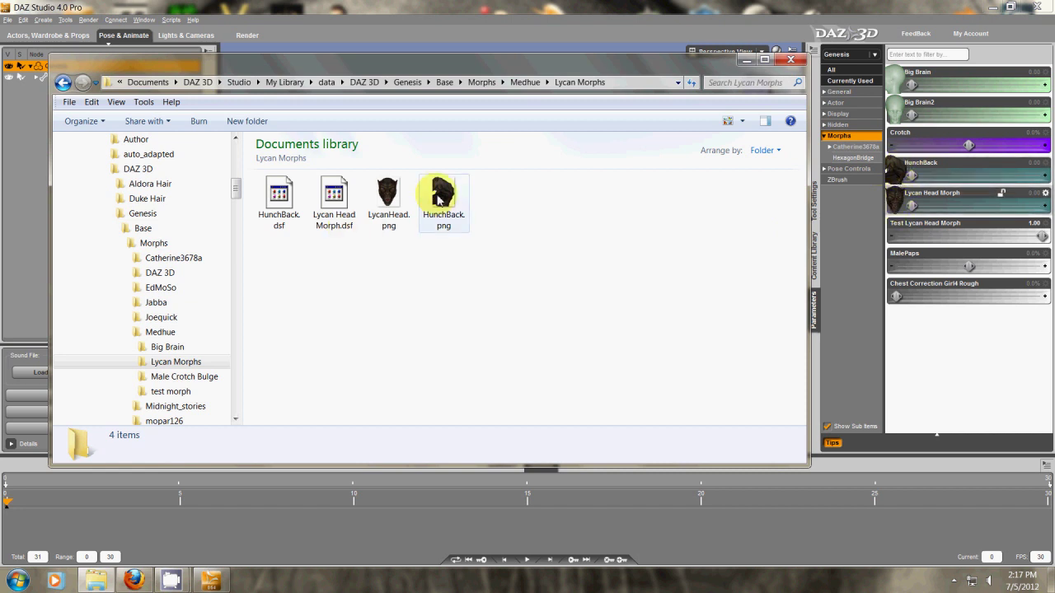
click(525, 83)
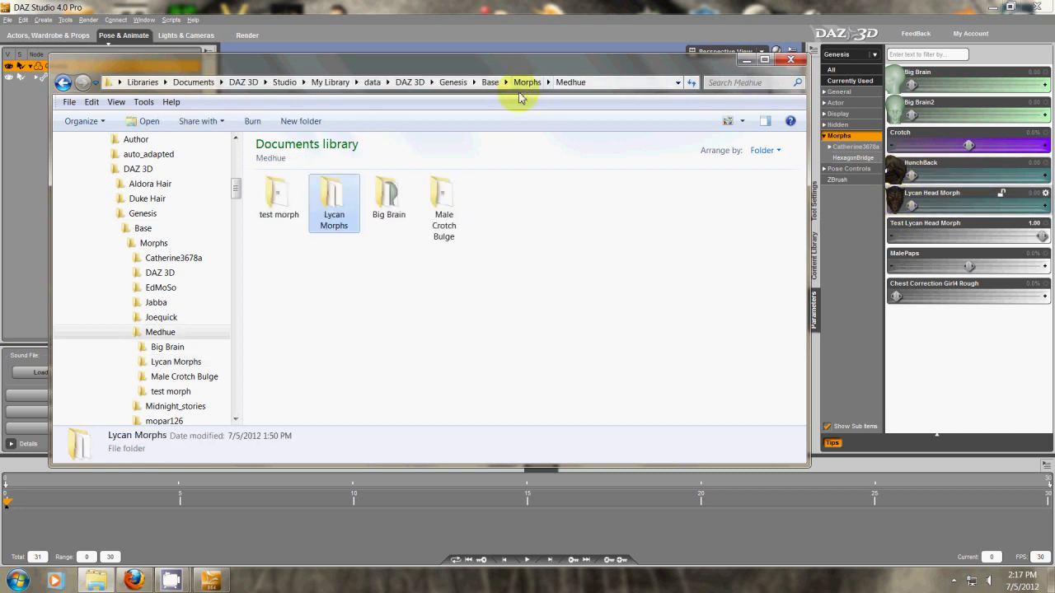
click(280, 191)
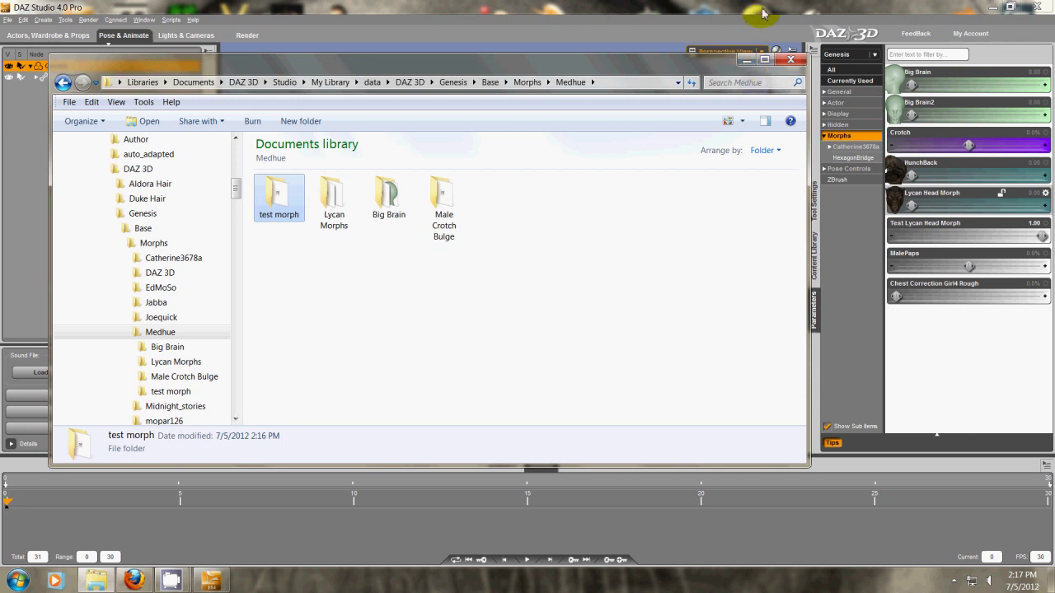
click(745, 61)
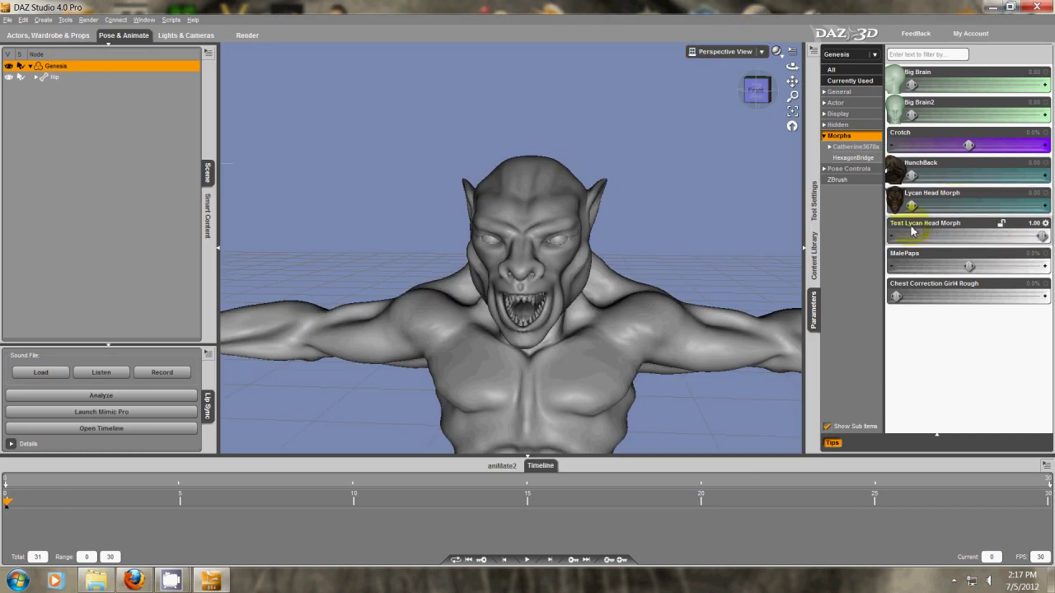
Step: In the Presentation Editor for Test Lycan Head Morph, set the Gradient Top/Left color to teal 64, 128, 128
click(1044, 228)
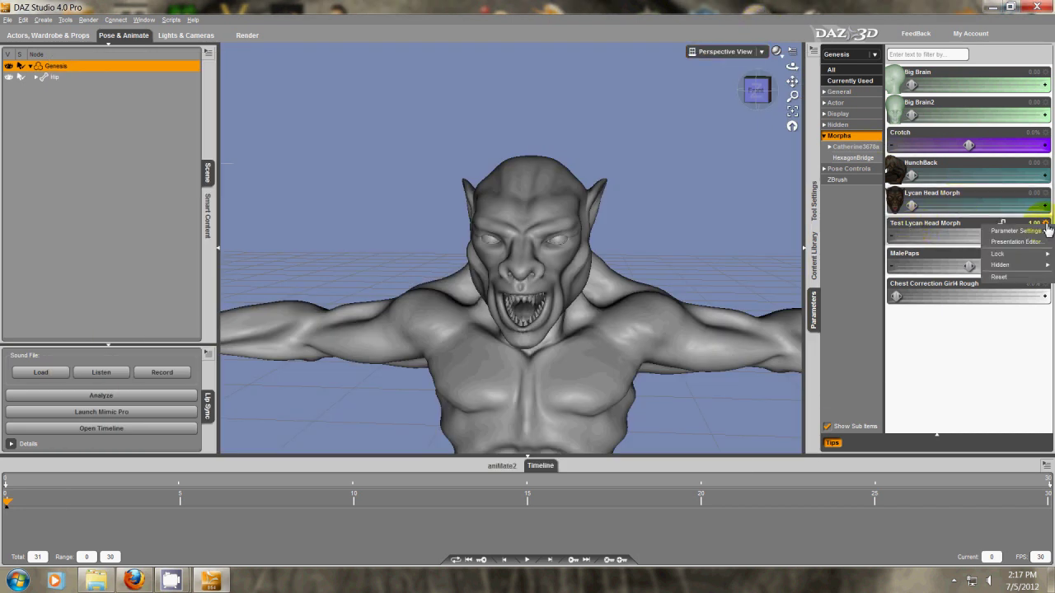
click(1006, 242)
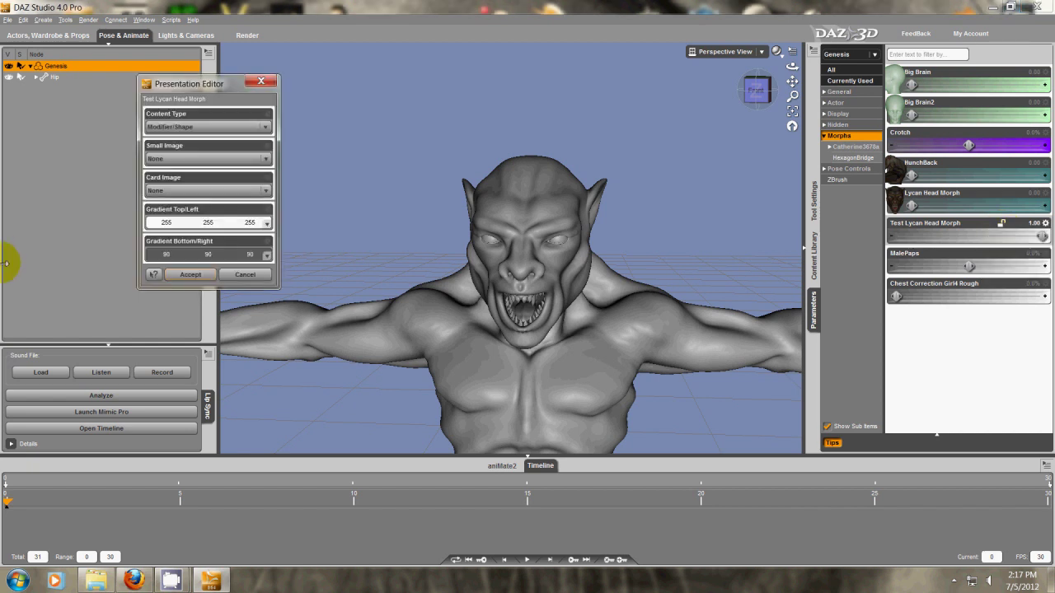
click(264, 222)
click(143, 183)
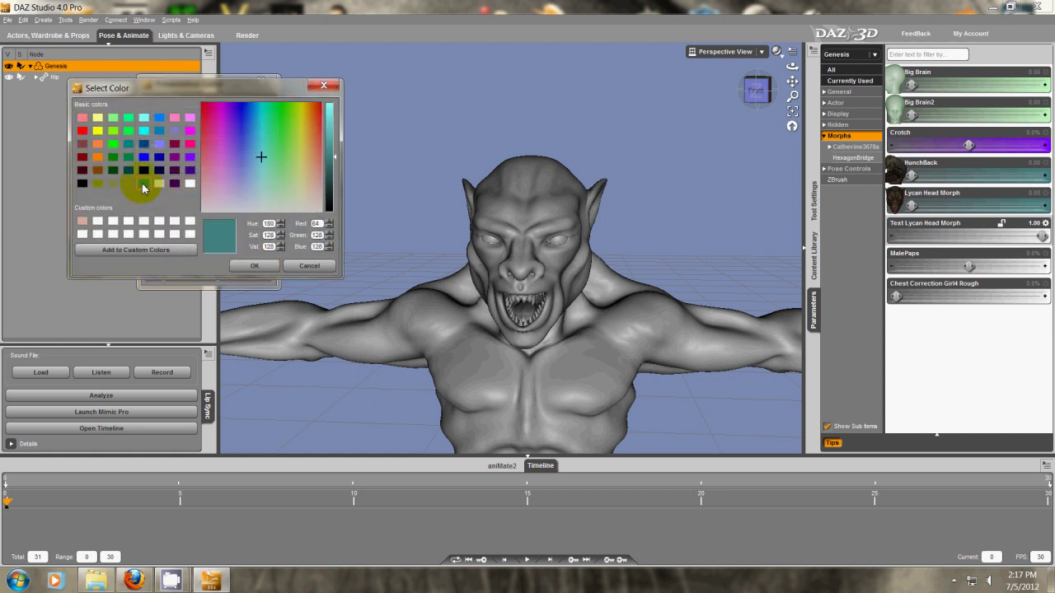
click(254, 265)
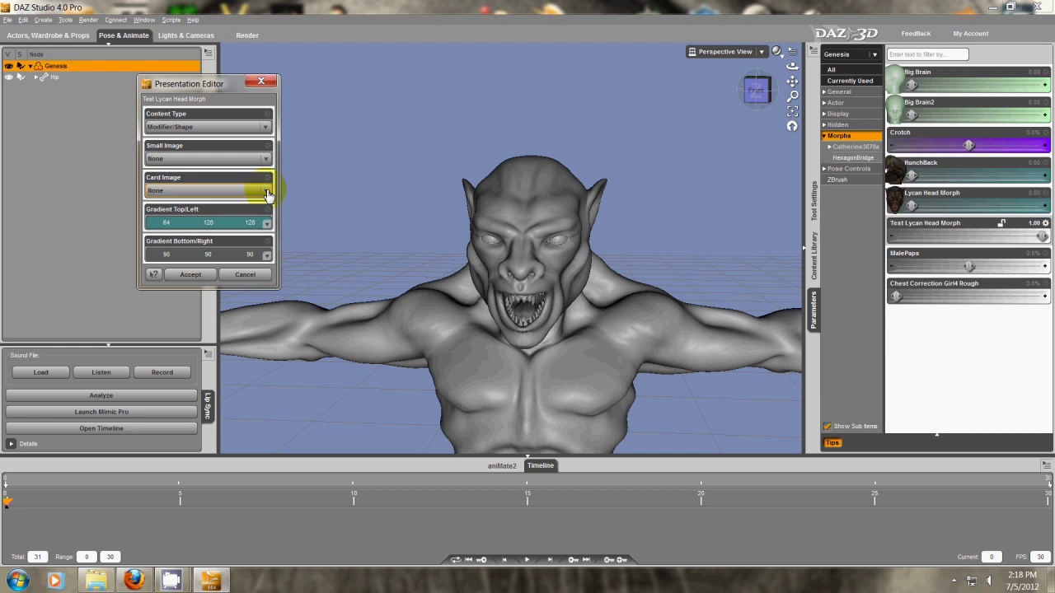
Step: Check the contents of the test morph folder in Windows Explorer, return to its parent folder, and switch back to DAZ Studio
click(95, 580)
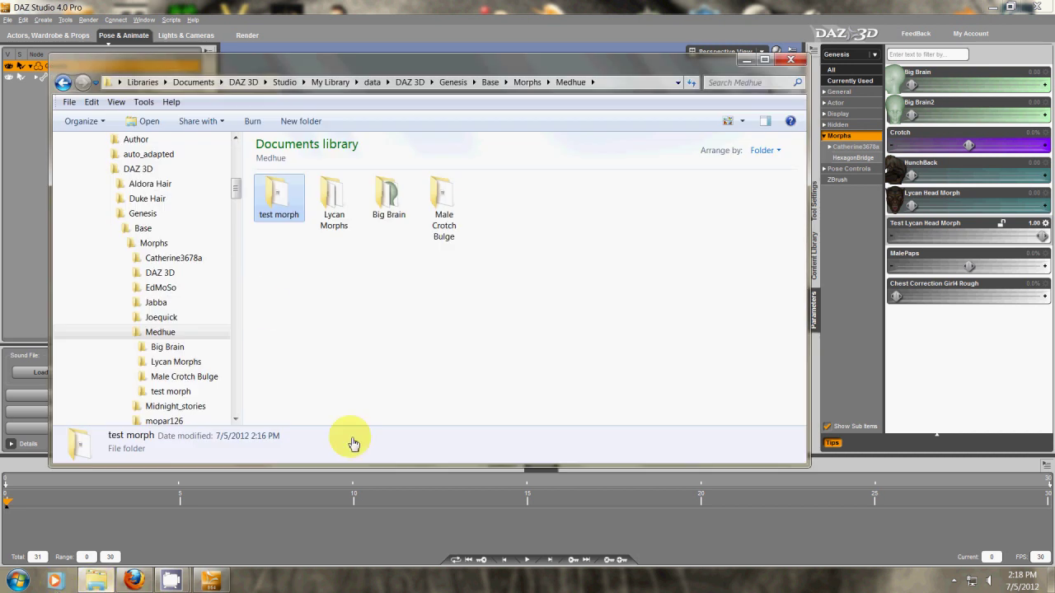
double_click(281, 200)
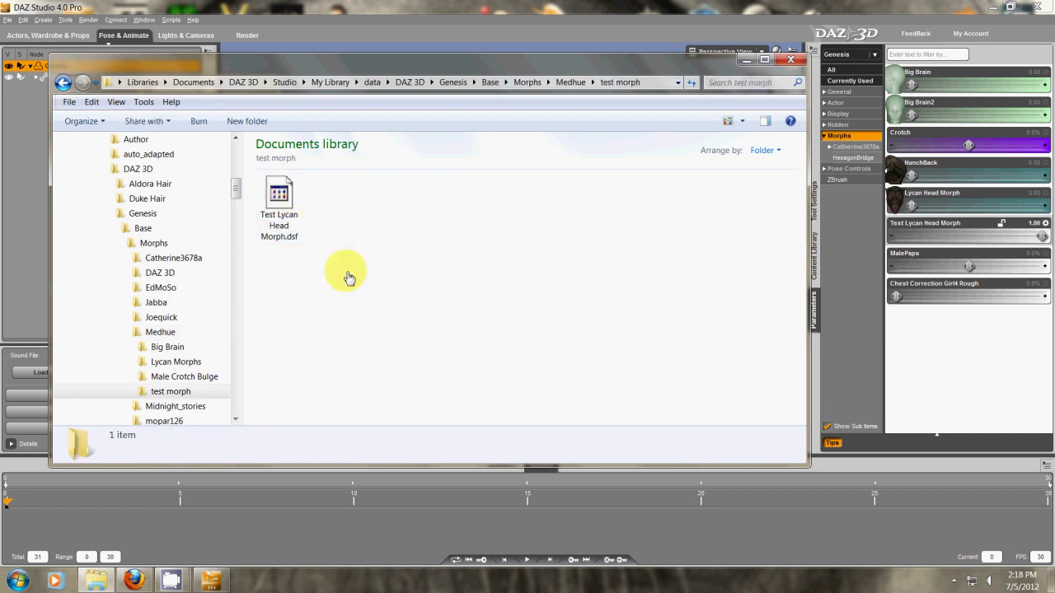
click(572, 82)
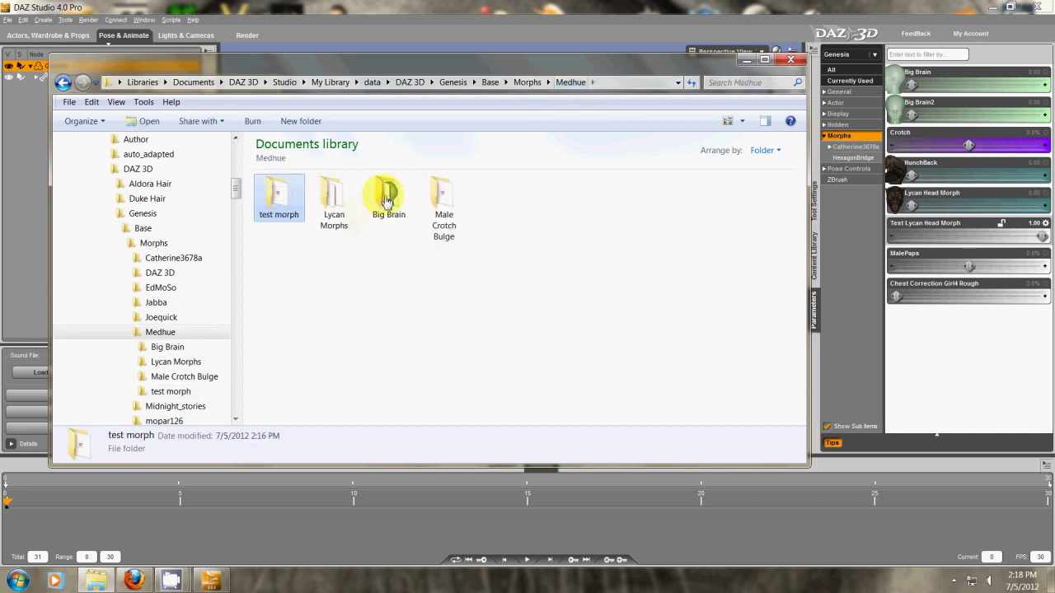
click(637, 19)
click(266, 192)
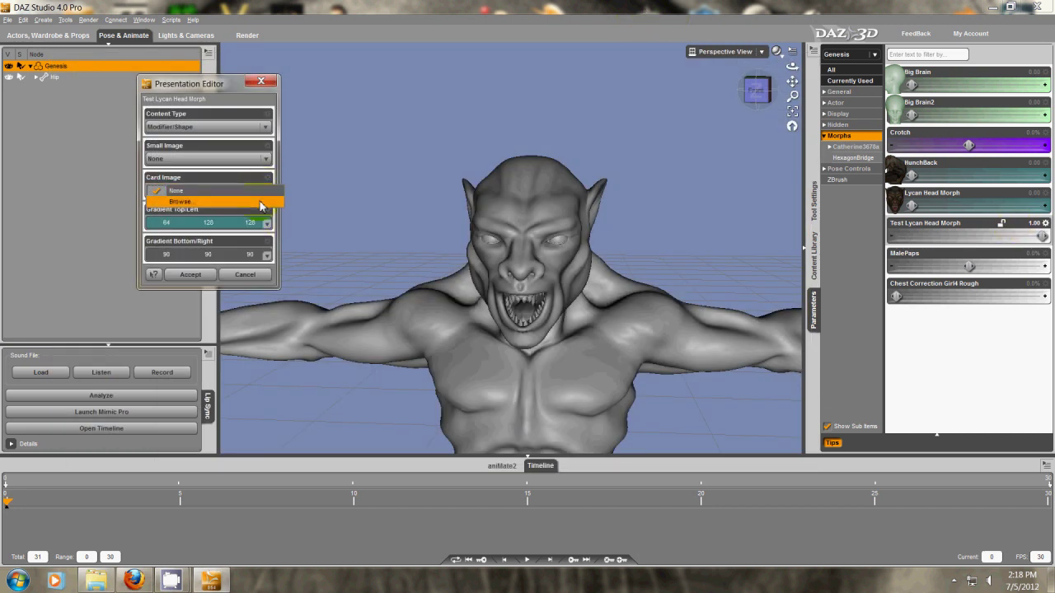
click(258, 201)
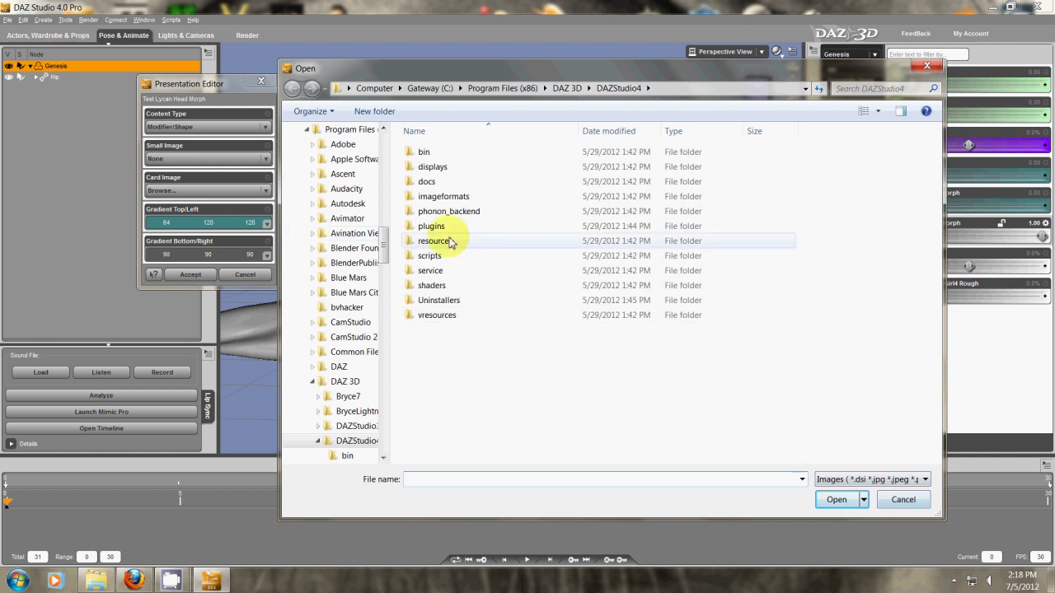
click(901, 499)
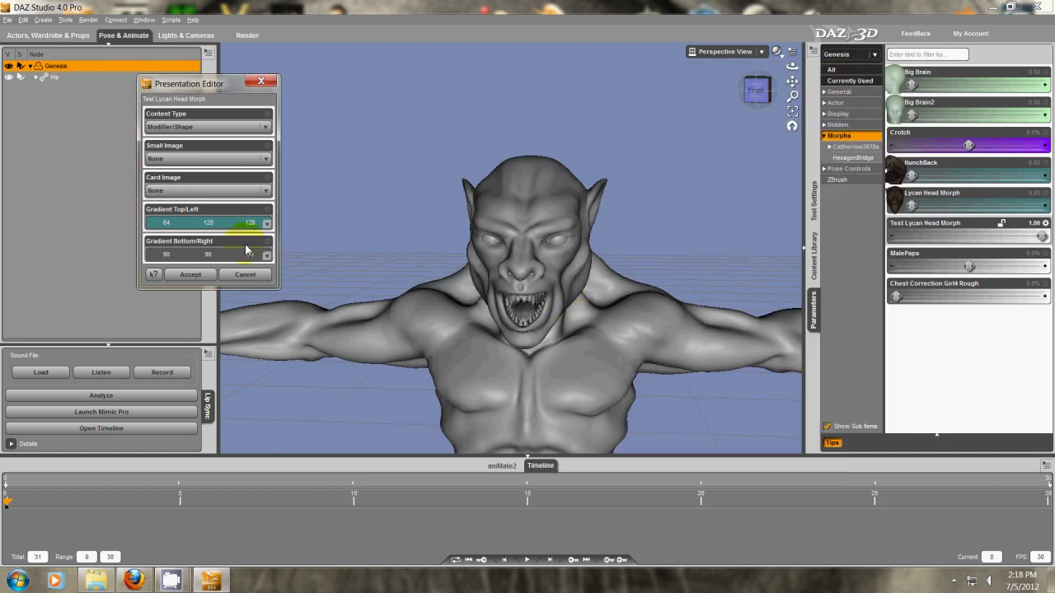
Step: Accept the presentation settings for Test Lycan Head Morph
click(189, 277)
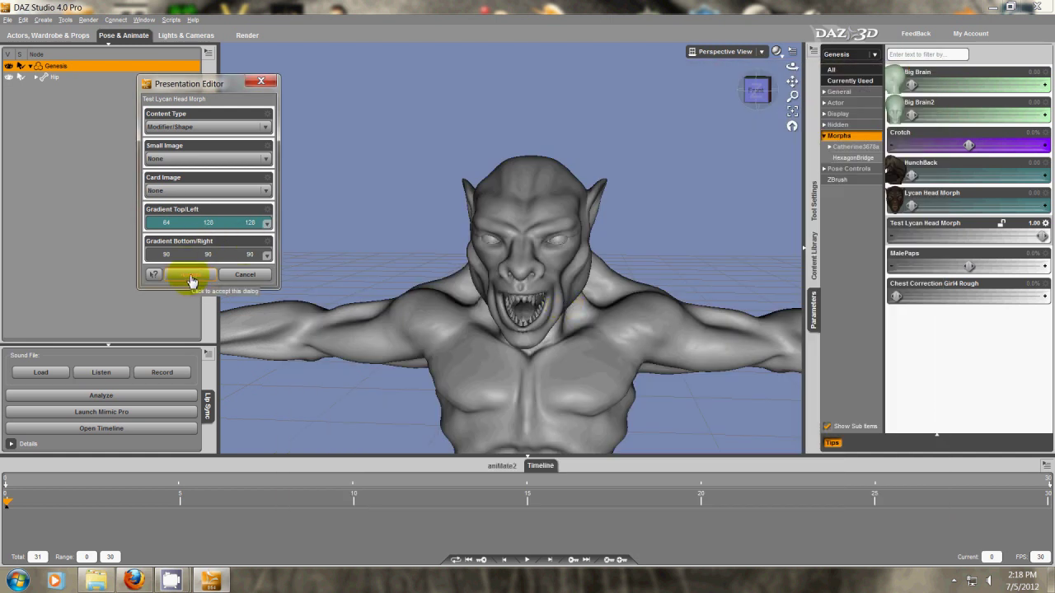
click(190, 279)
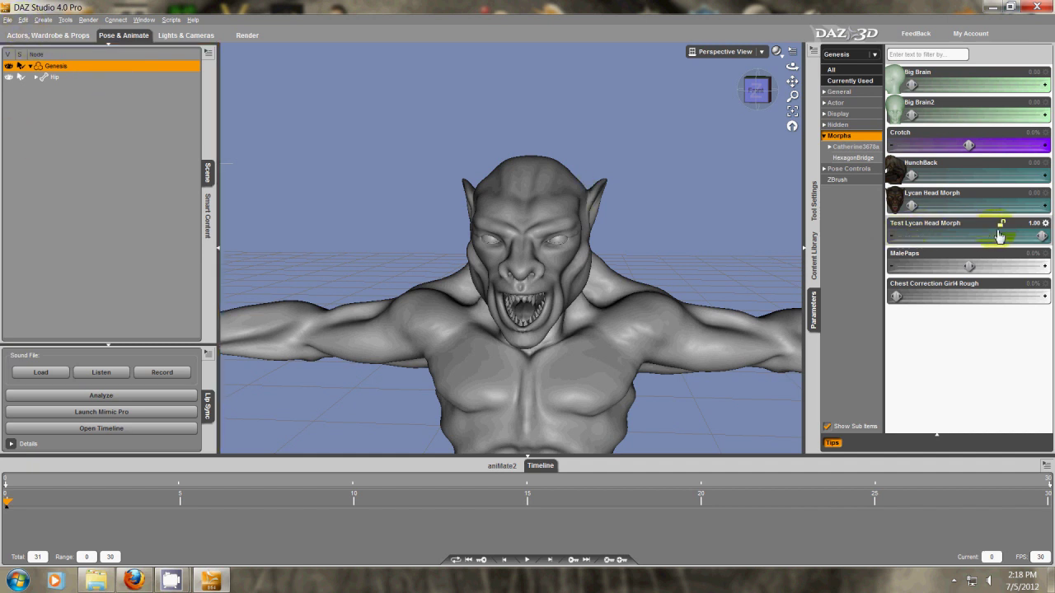
Step: Start saving a DSF morph support asset with product name "test morph", checking the existing folder name in Windows Explorer
click(7, 20)
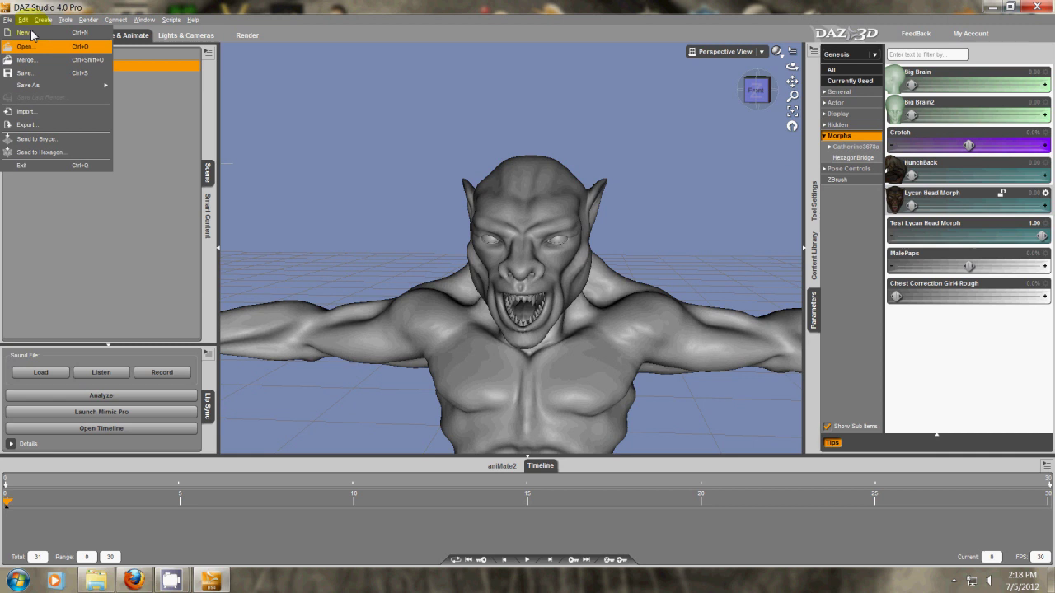
mouse_move(66, 85)
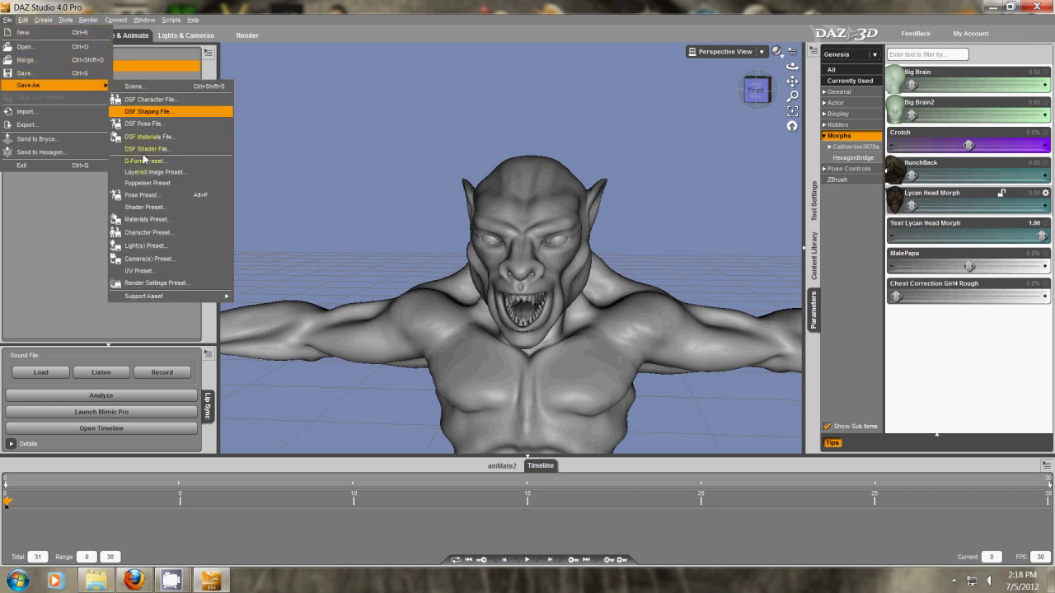
mouse_move(202, 296)
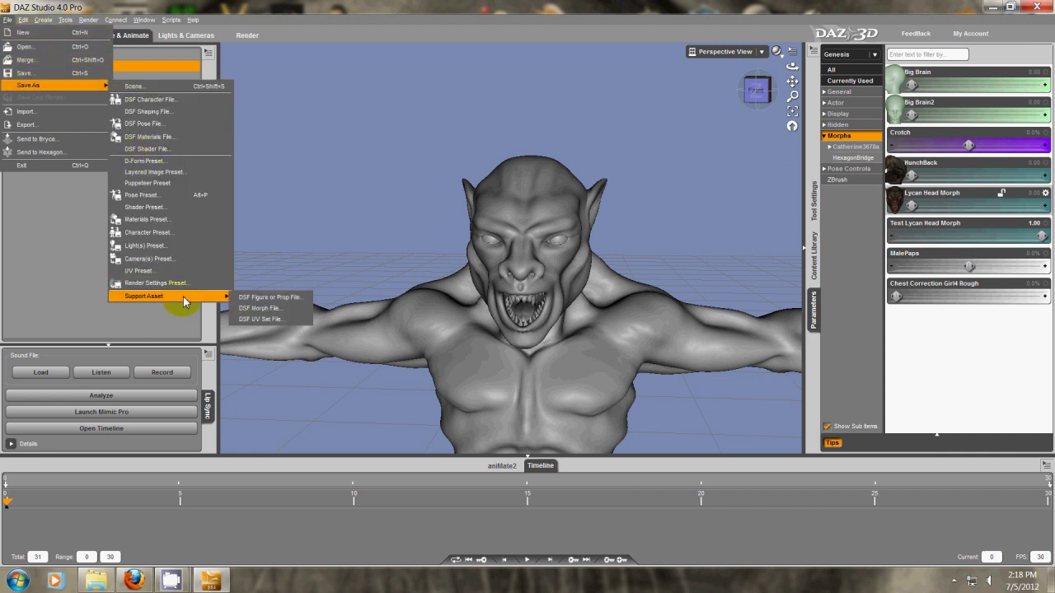
click(257, 308)
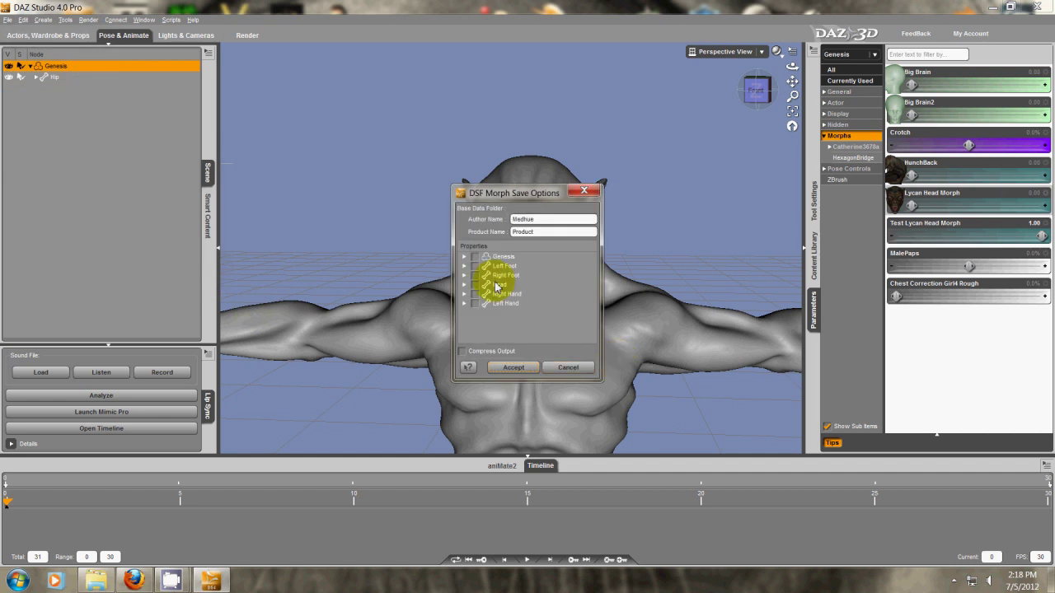
double_click(538, 232)
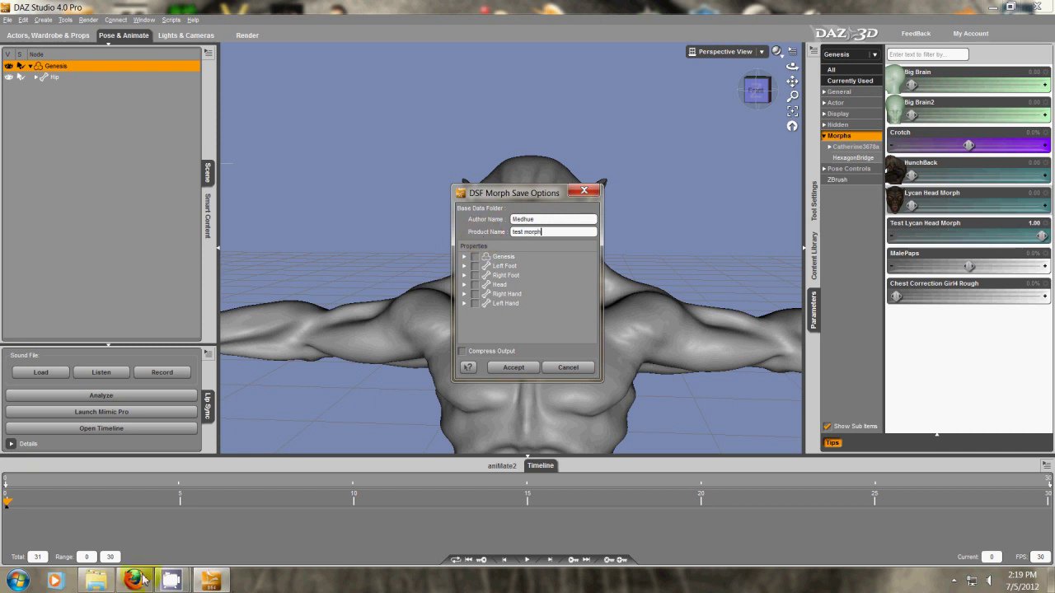
click(95, 581)
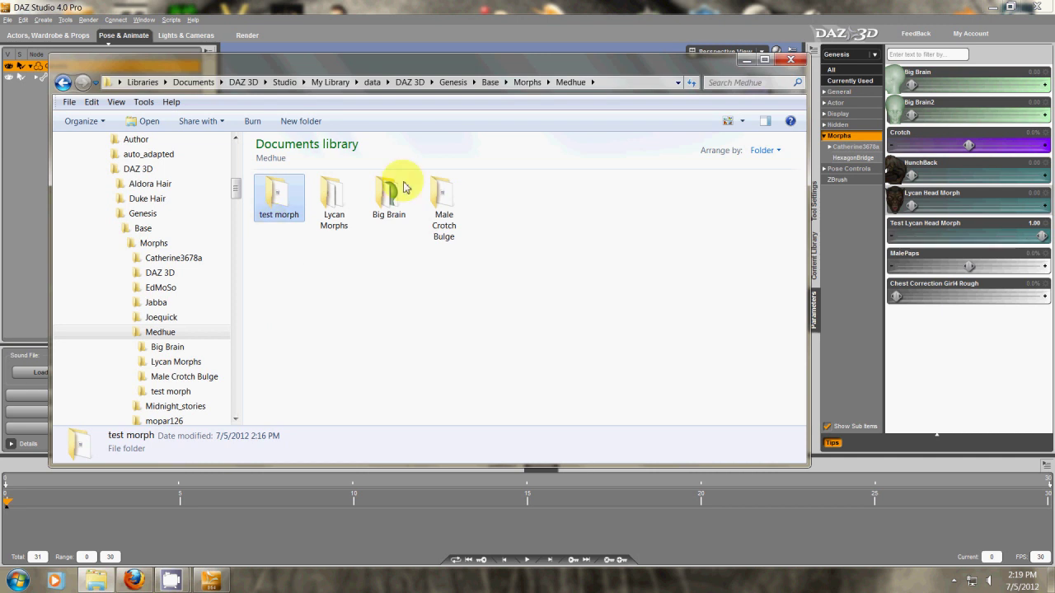
click(628, 14)
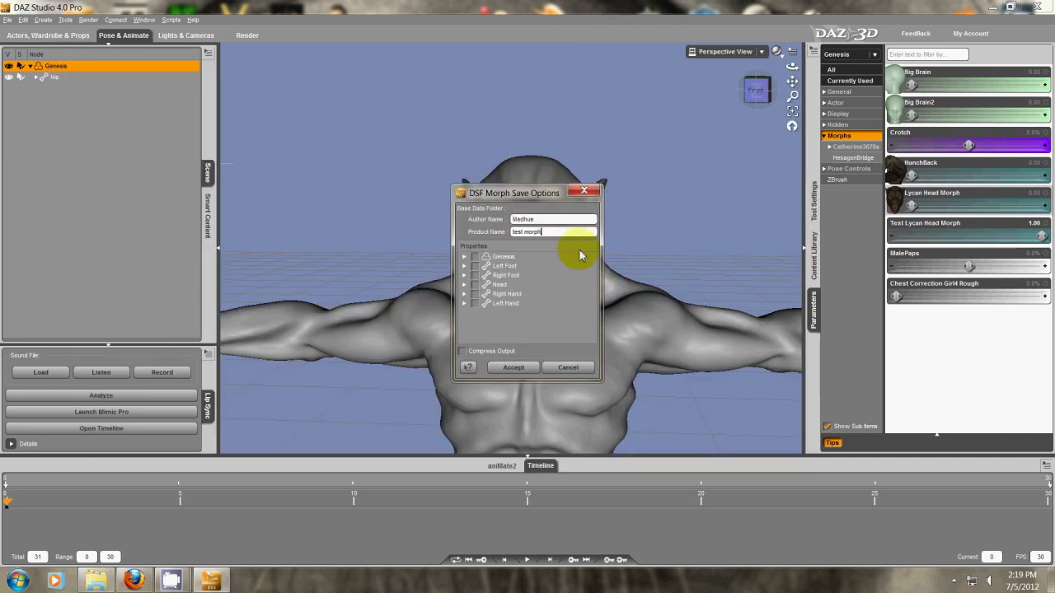
Step: Include only Test Lycan Head Morph from Genesis's Morphs group in the DSF save and accept the save options
click(464, 256)
click(476, 285)
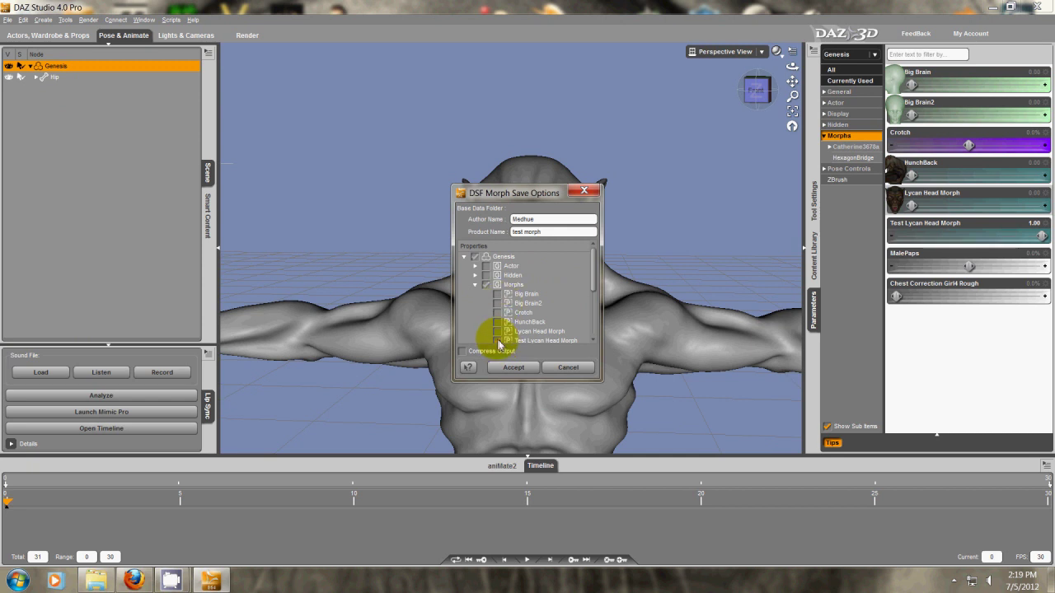
click(497, 340)
click(511, 370)
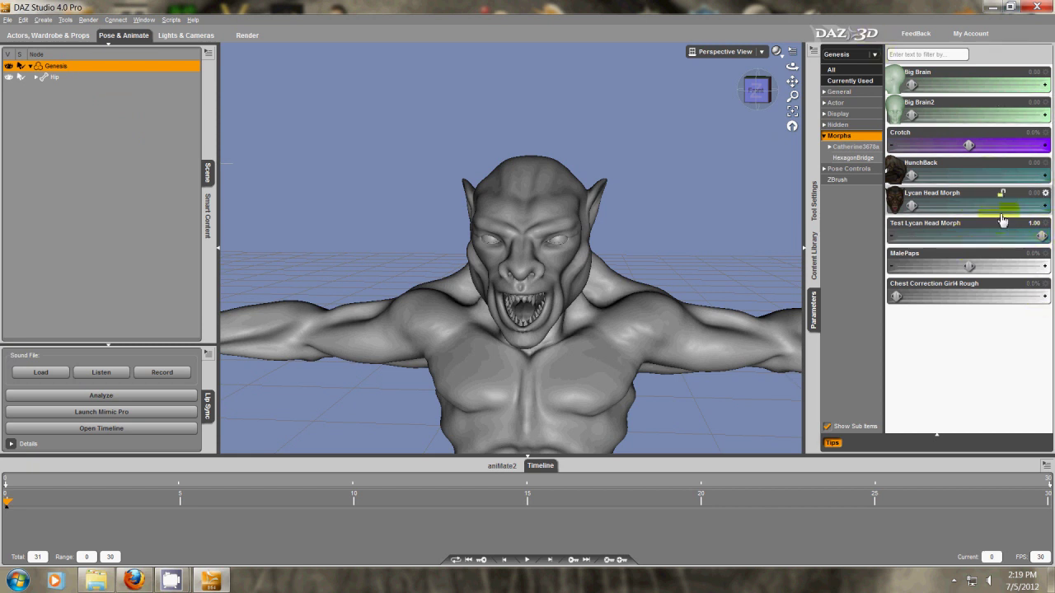
Step: Close DAZ Studio without saving the scene changes and relaunch it from the desktop
click(1037, 7)
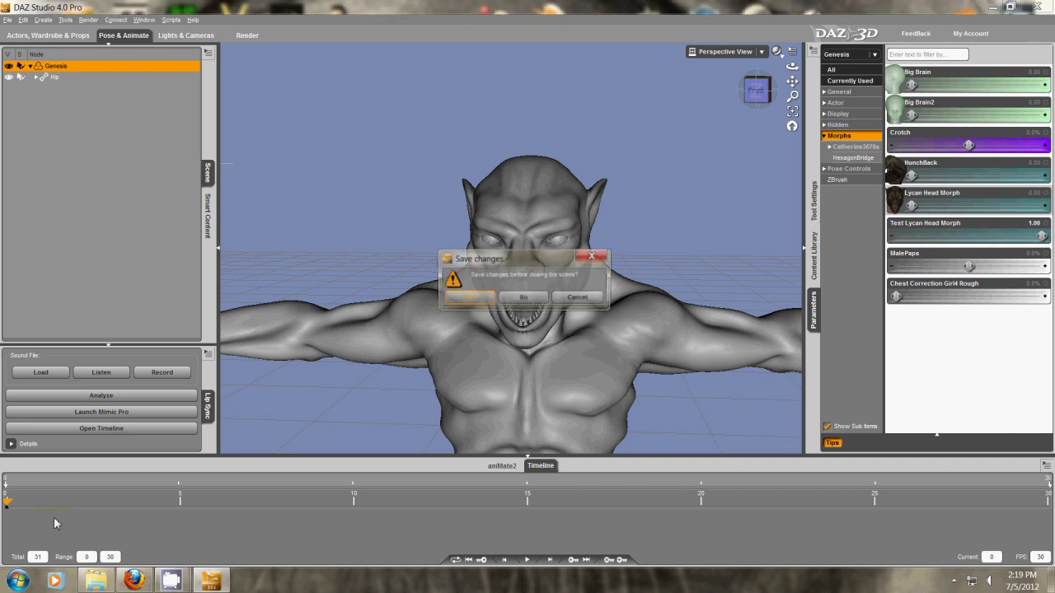
click(527, 300)
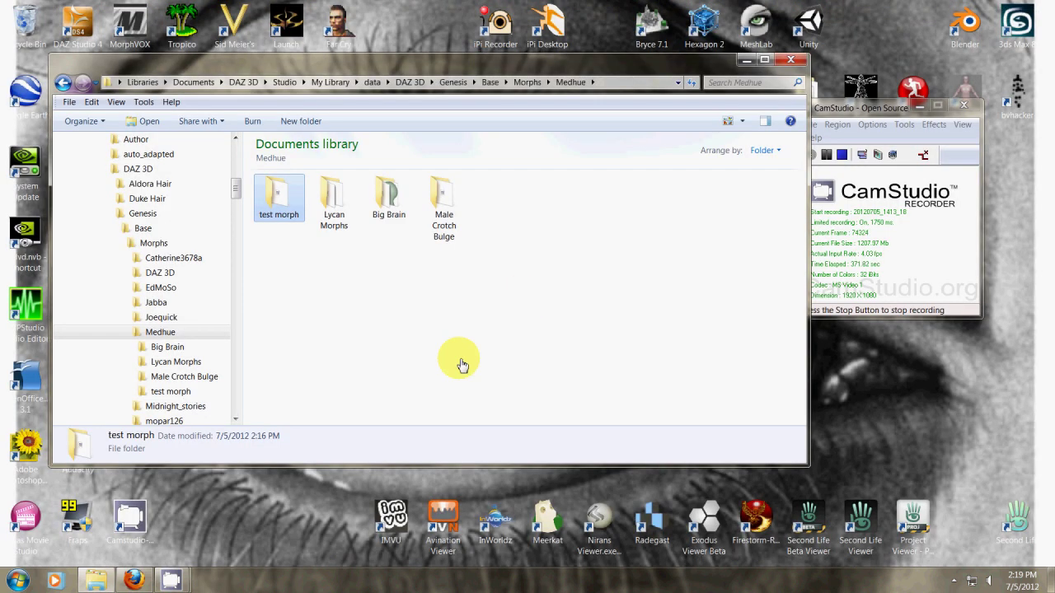
click(86, 30)
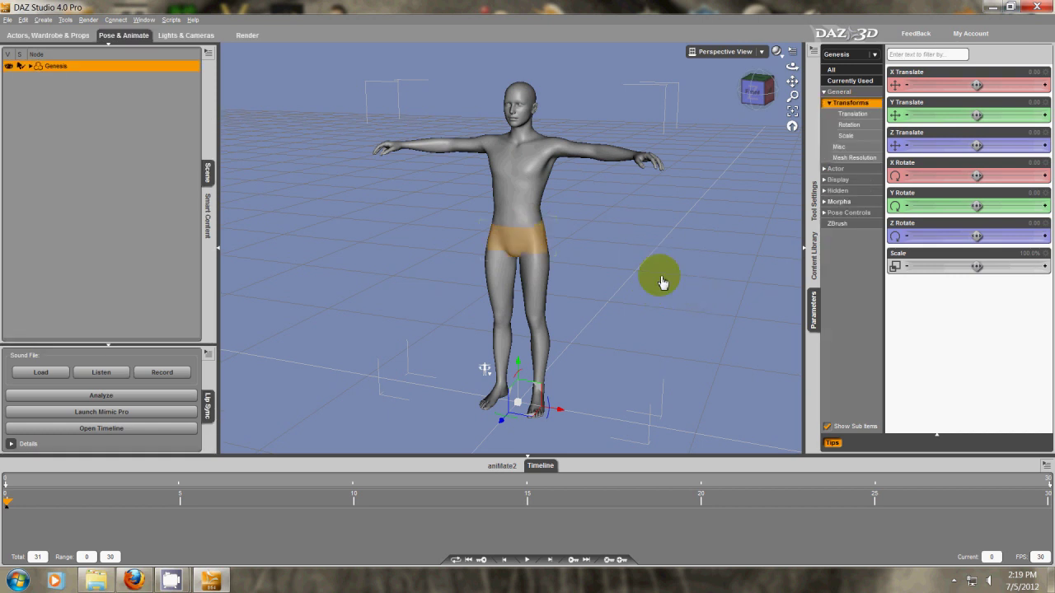
Step: Show the Morphs parameters of the default Genesis figure and set Test Lycan Head Morph to 1.00
click(842, 202)
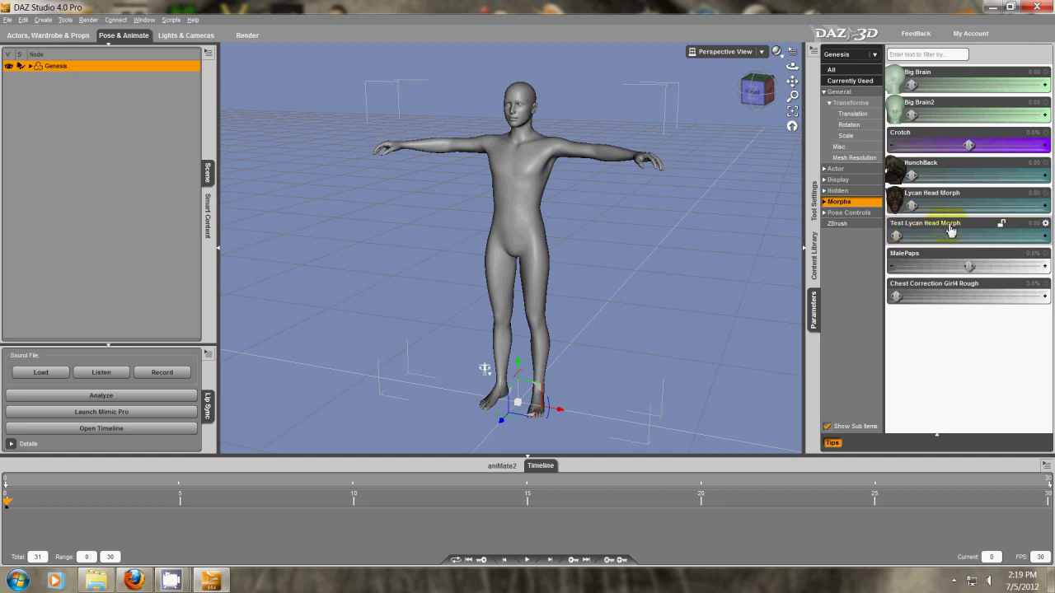
drag(906, 241, 1044, 260)
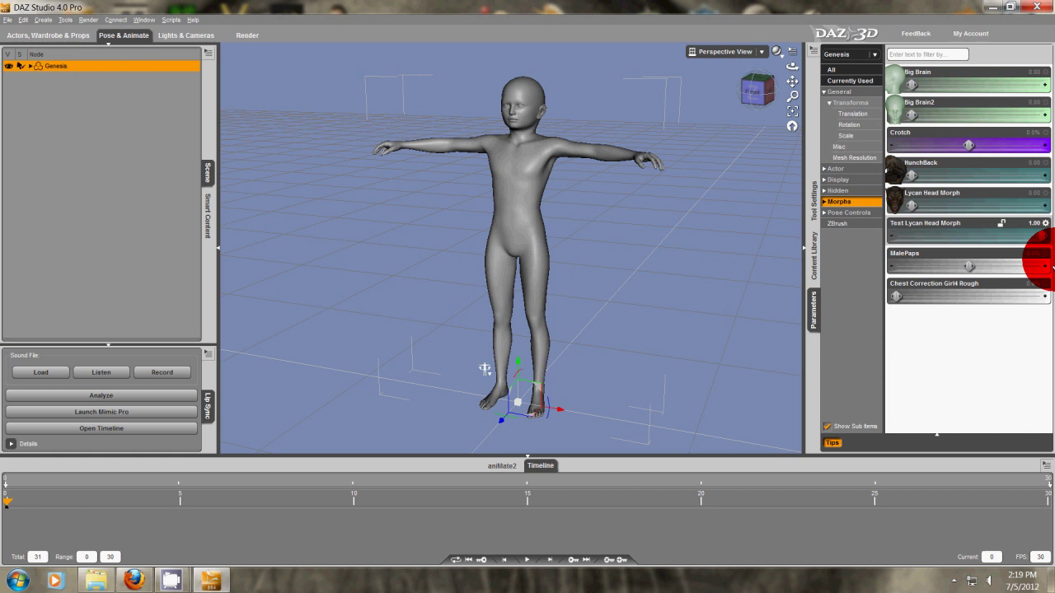